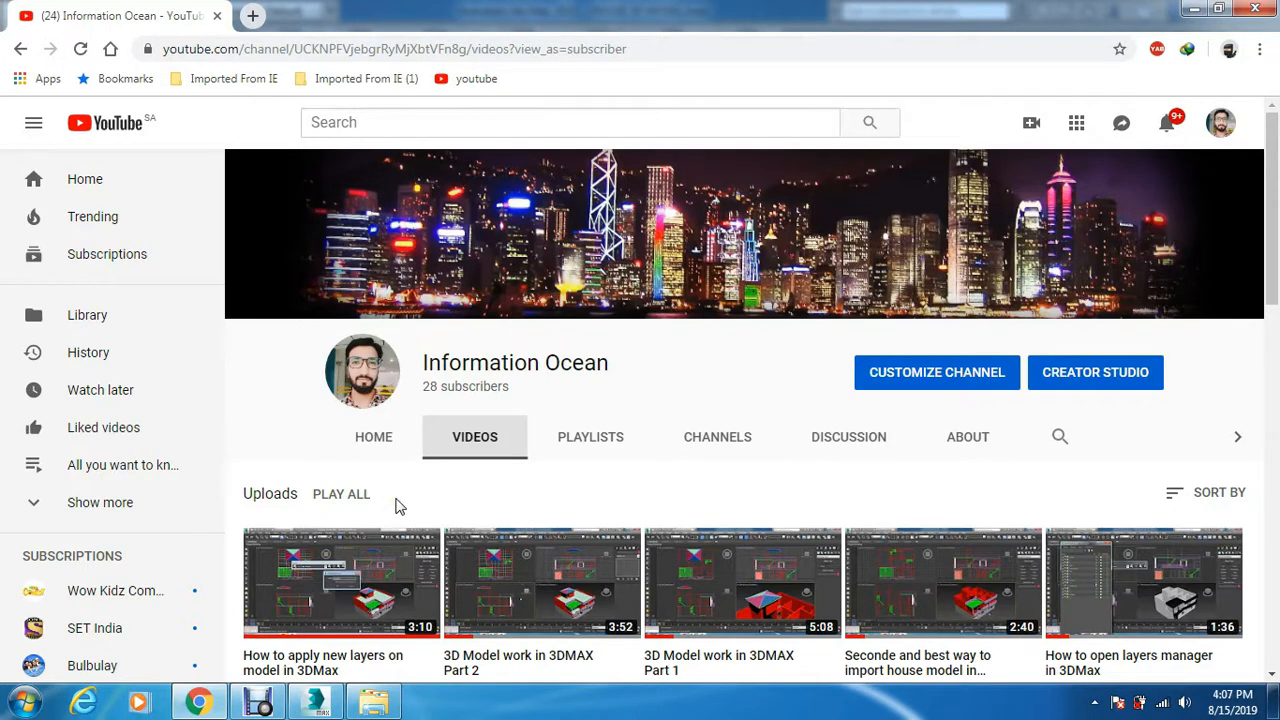
Step: Import the Door Twist DORIAN 2016 N300918 3DS file from the door folder into the 3ds Max scene, placing it outside the house's front-left corner
left_click(316, 703)
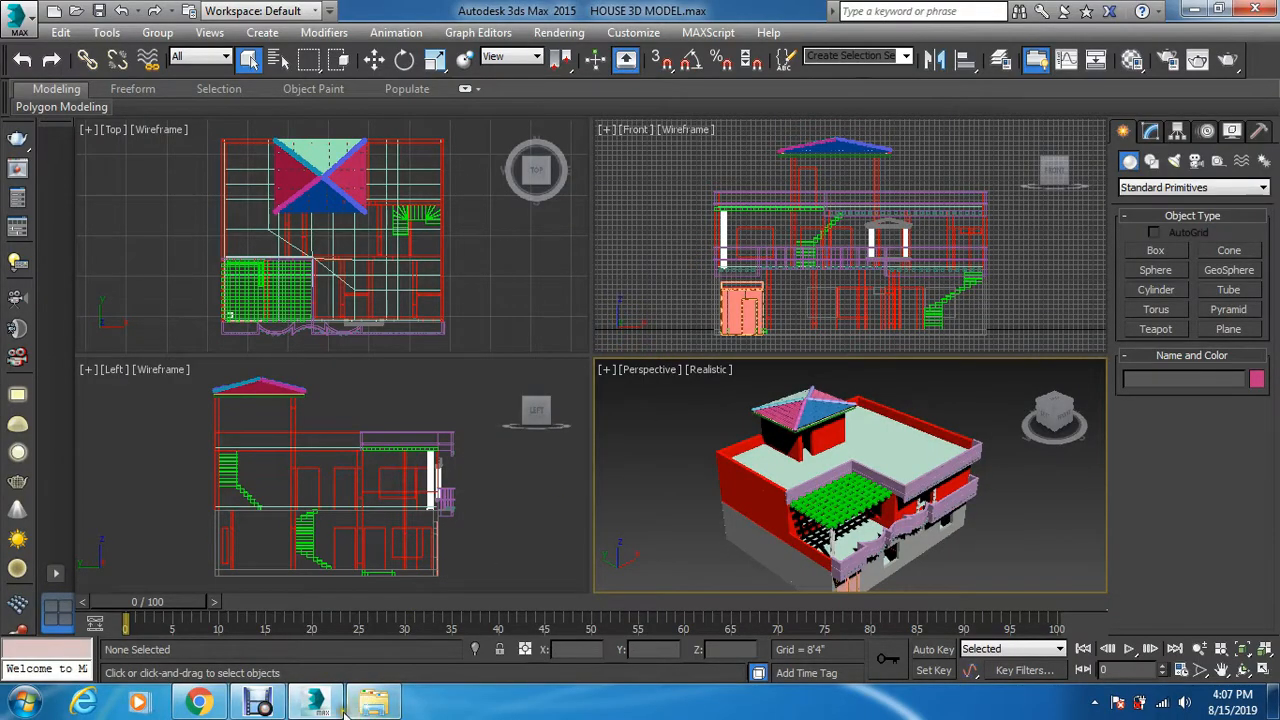
left_click(374, 703)
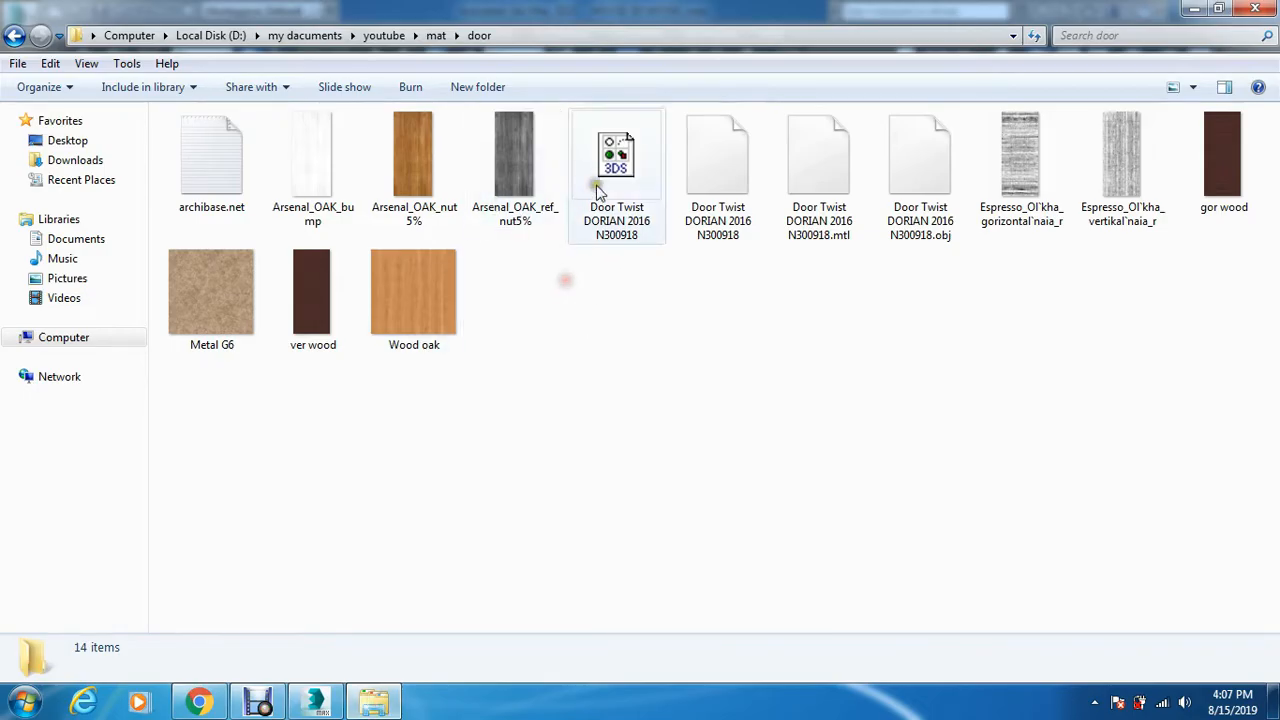
left_click_drag(594, 191, 293, 220)
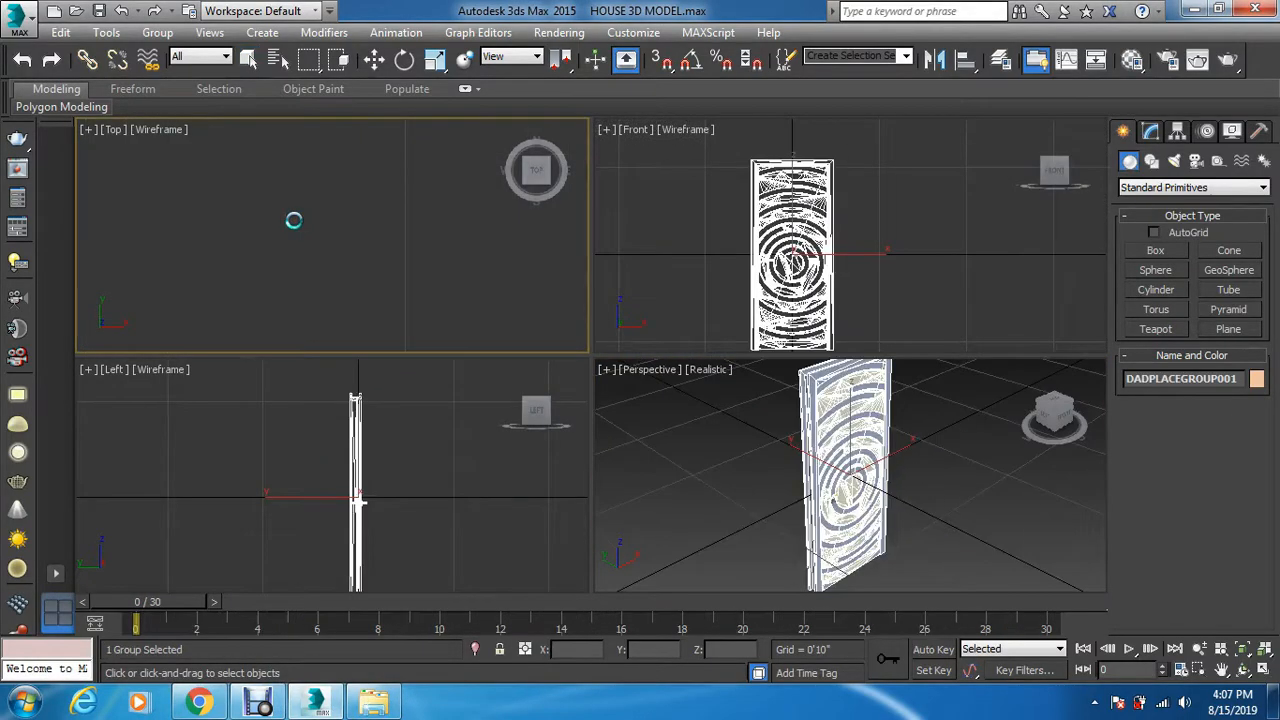
scroll(290, 267, "down", 10)
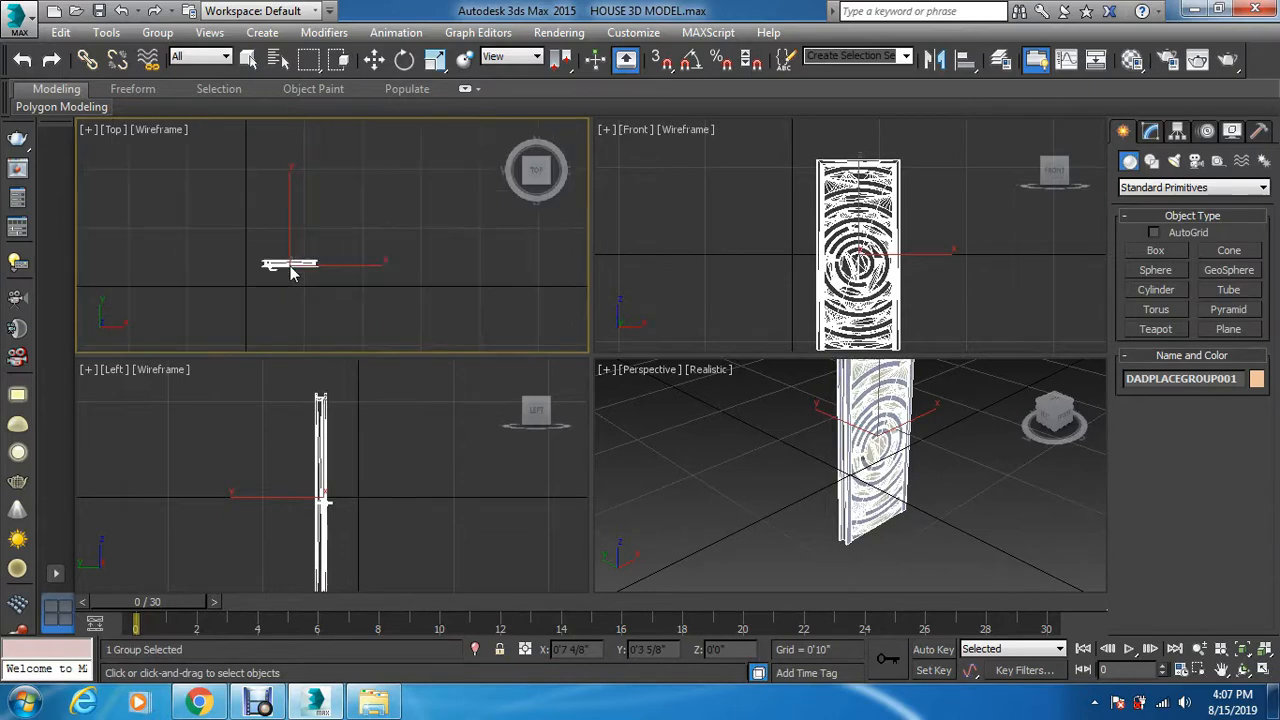
scroll(290, 267, "down", 8)
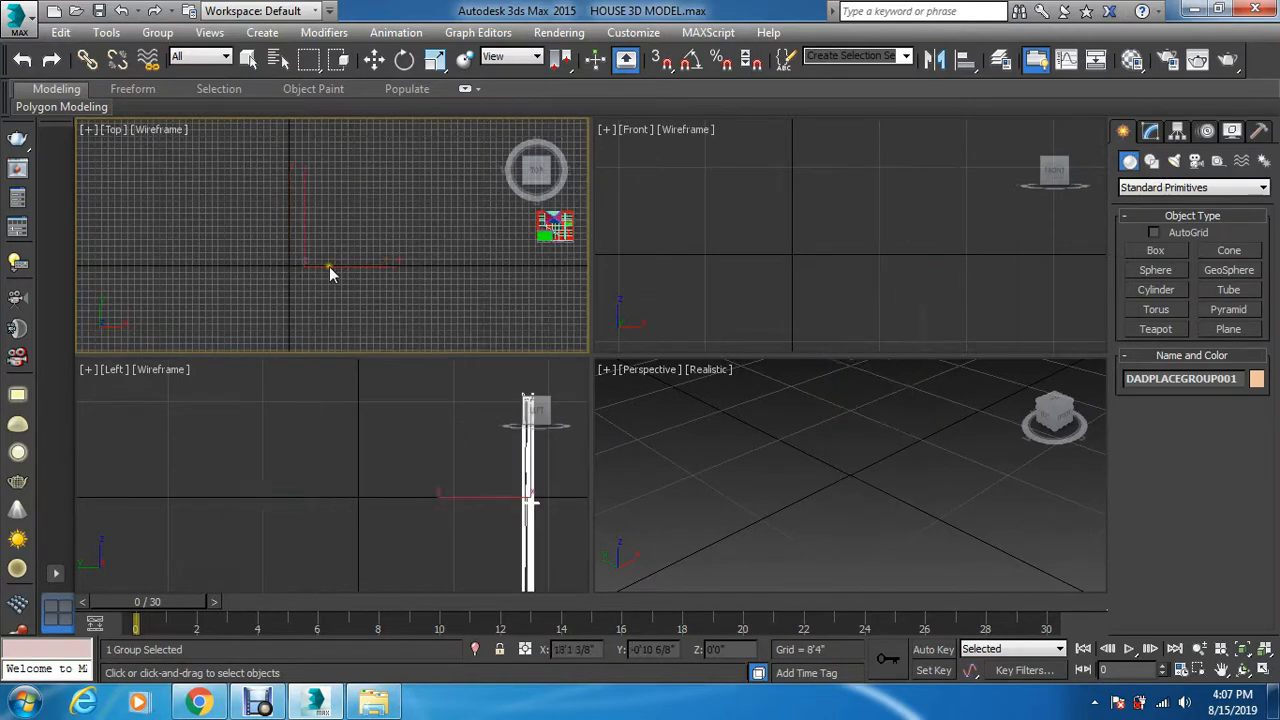
scroll(545, 260, "up", 6)
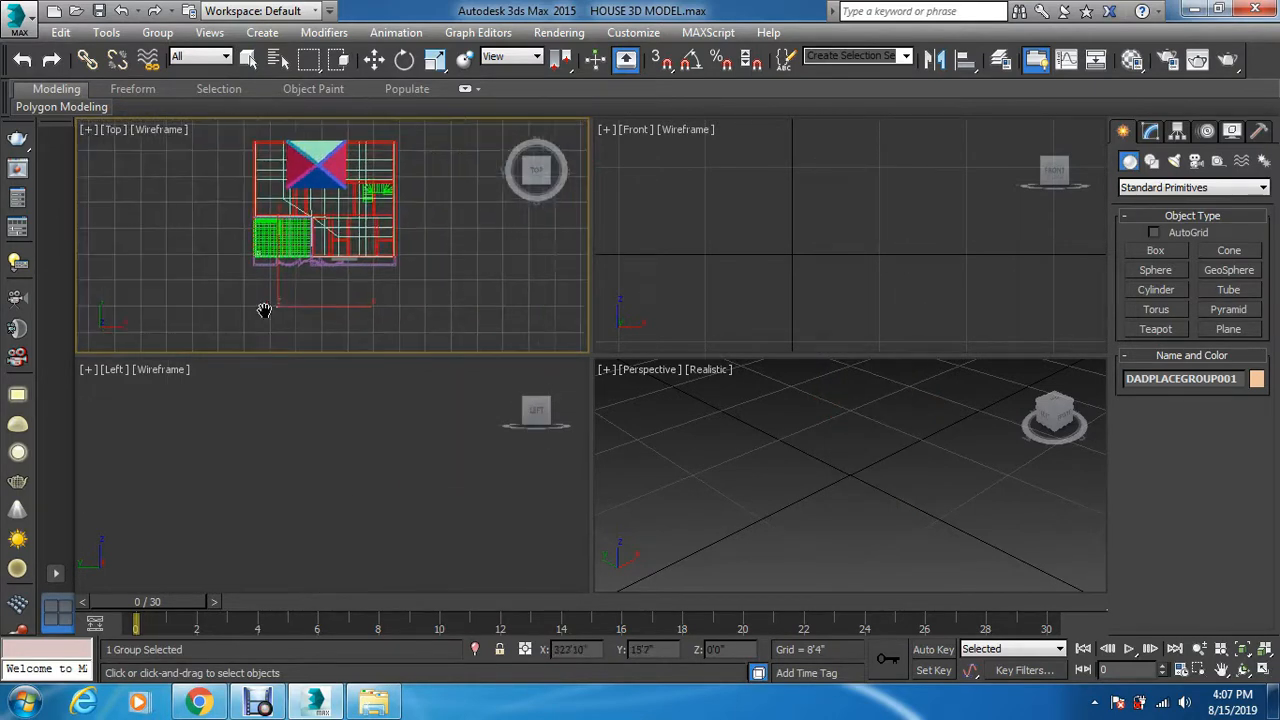
scroll(253, 300, "up", 2)
left_click(233, 264)
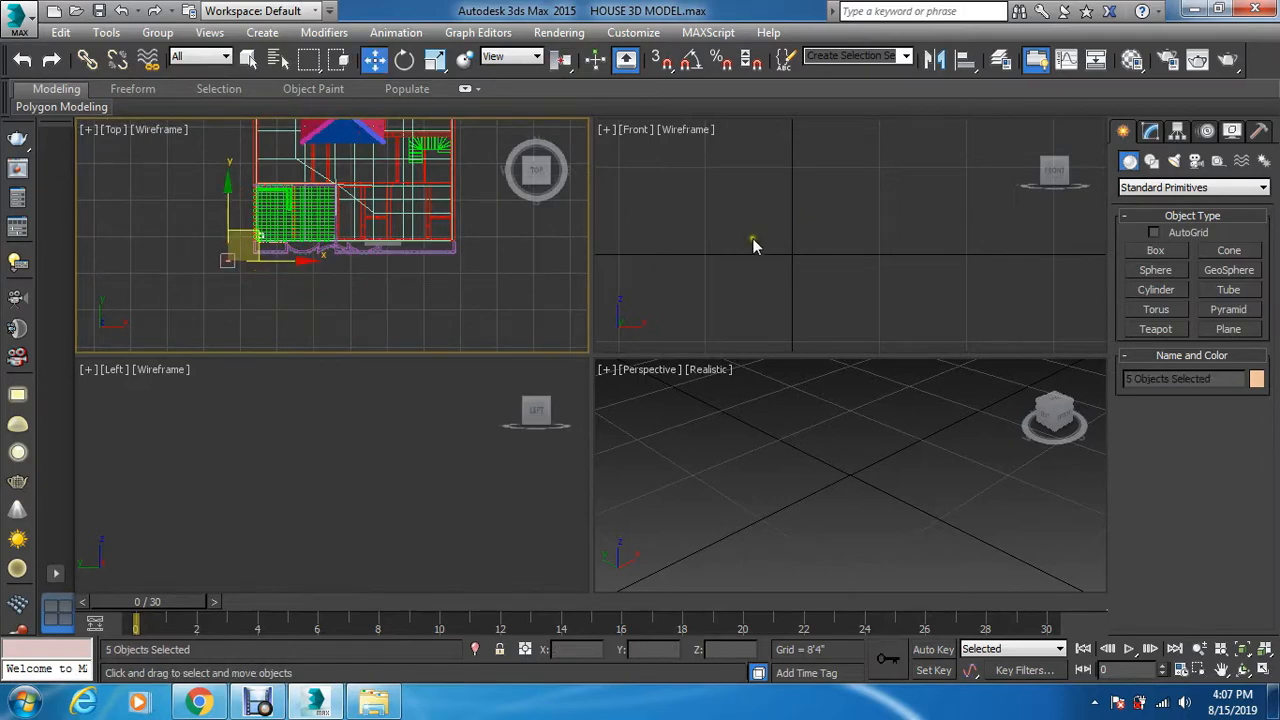
Step: Move the imported door horizontally in the Front view to line up with the small door opening in the ground-floor gate
scroll(782, 248, "down", 10)
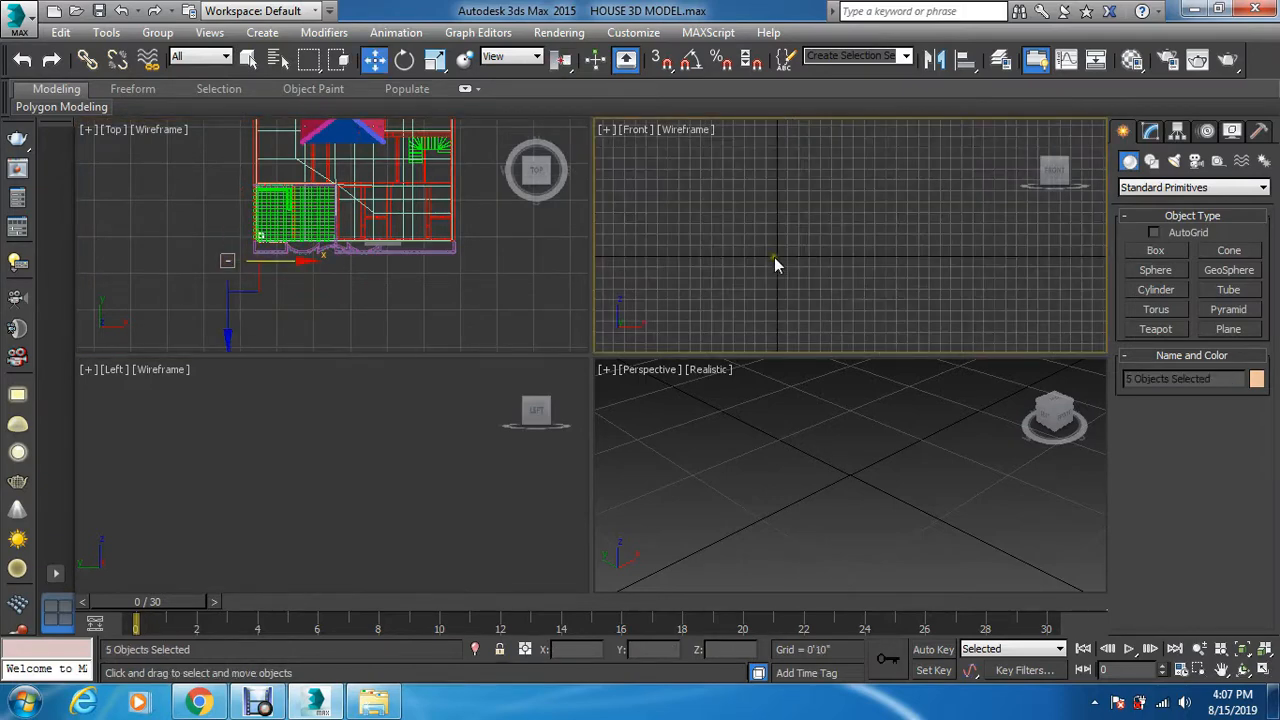
scroll(769, 262, "up", 8)
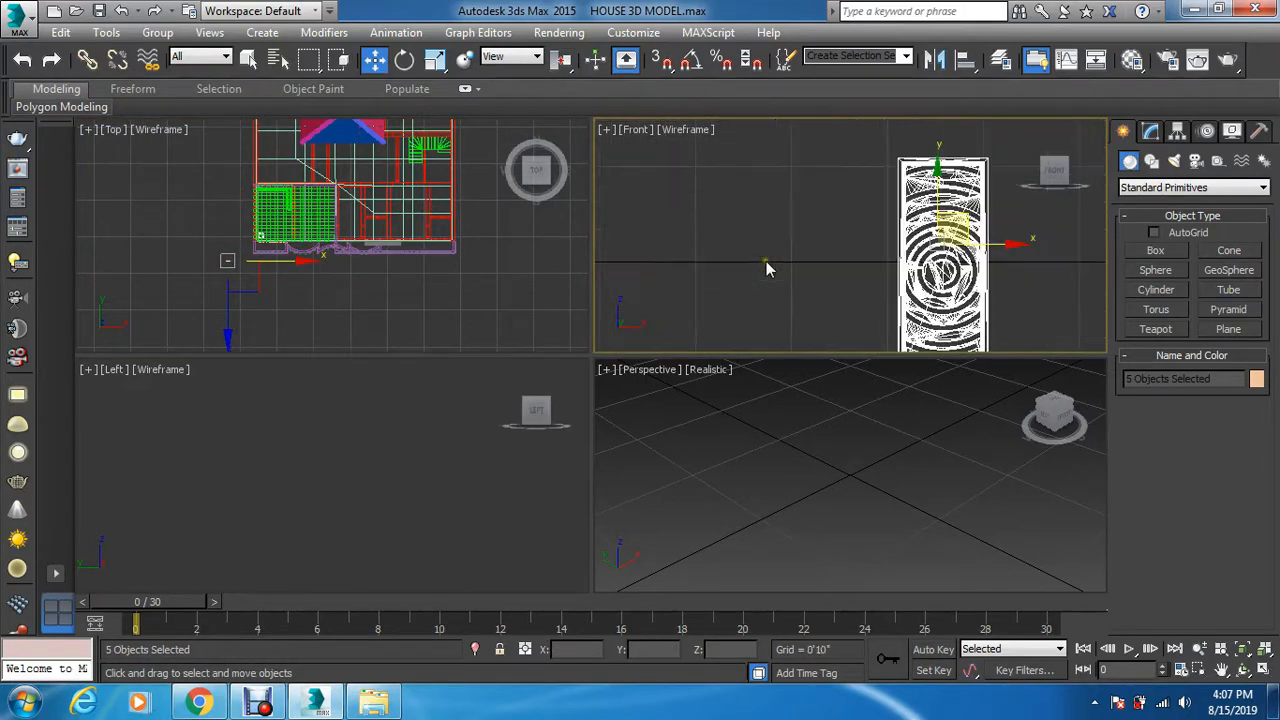
right_click(749, 467)
key("z")
right_click(365, 491)
key("z")
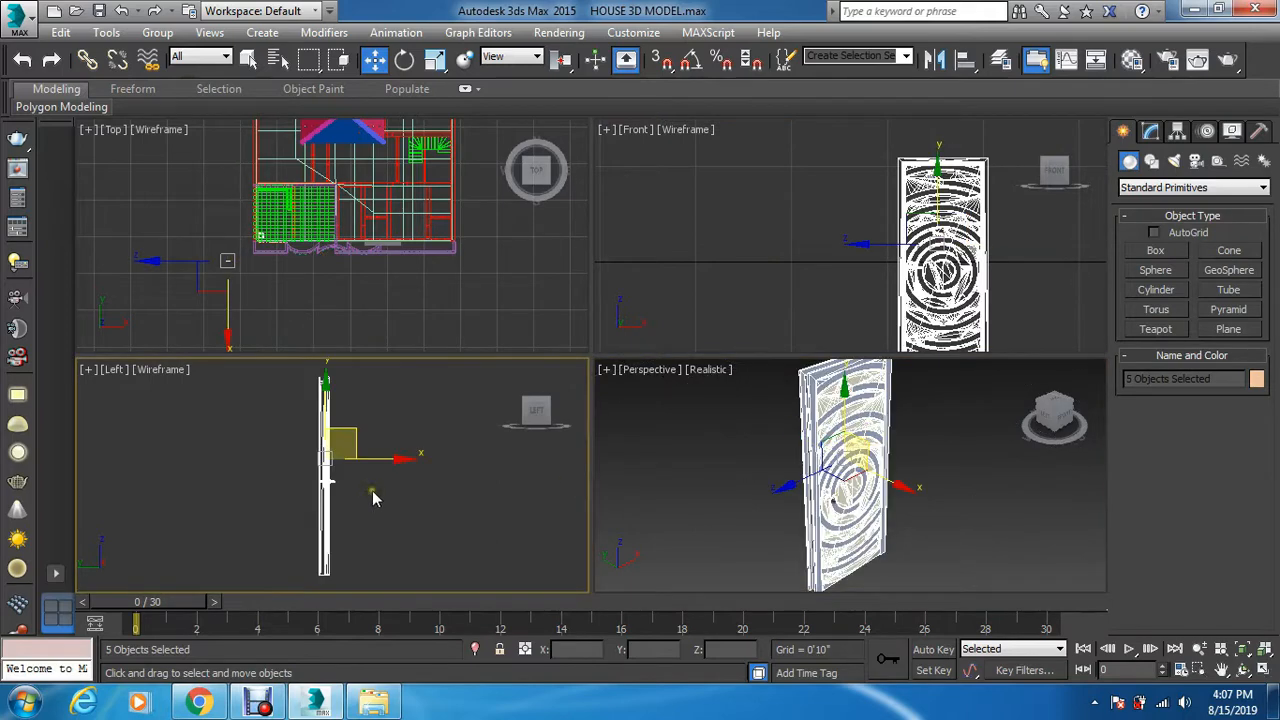
right_click(733, 284)
scroll(733, 284, "down", 4)
scroll(720, 266, "up", 4)
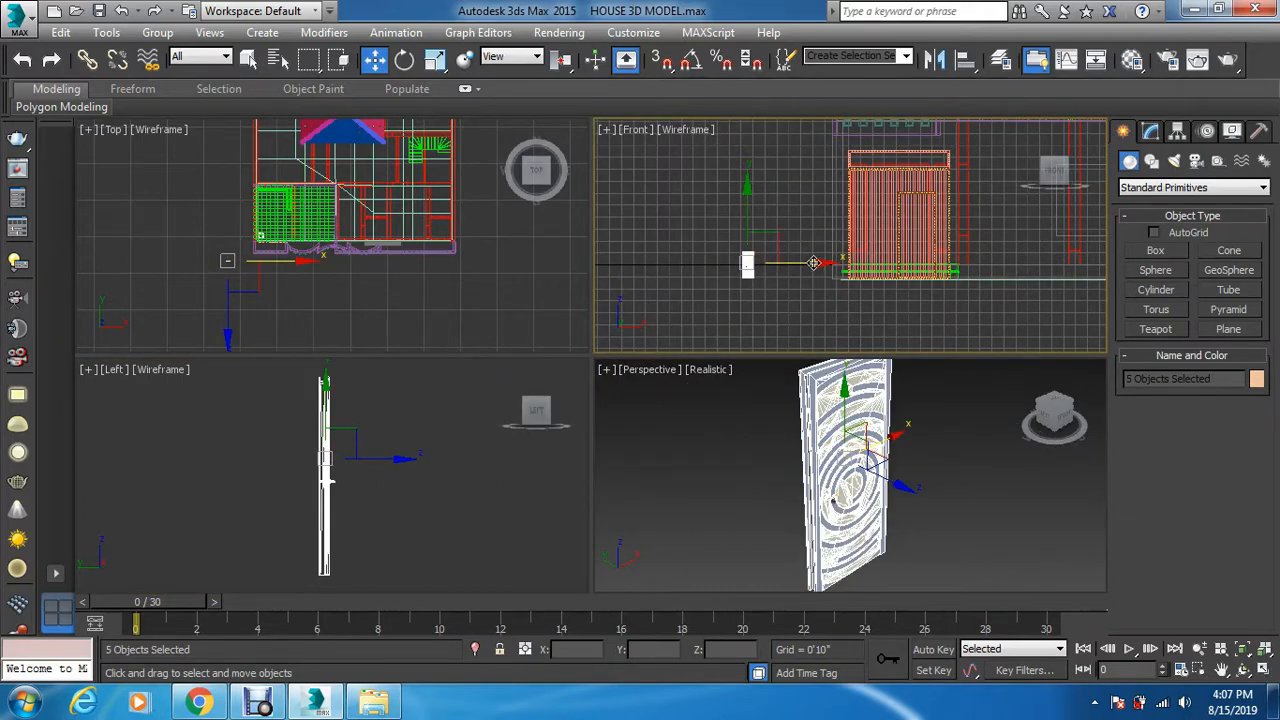
left_click_drag(814, 263, 979, 289)
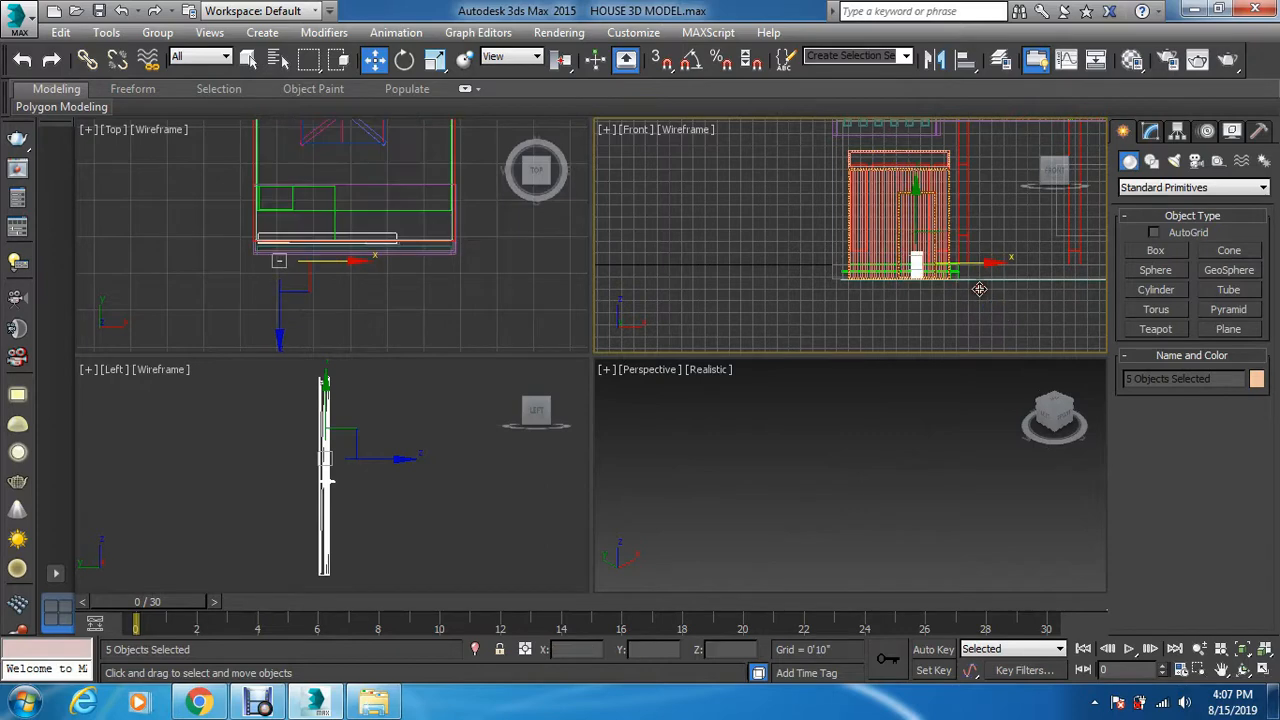
Step: Raise the door about 2'6" in the Front view, within the gate's small door opening
scroll(940, 295, "up", 3)
scroll(900, 307, "down", 2)
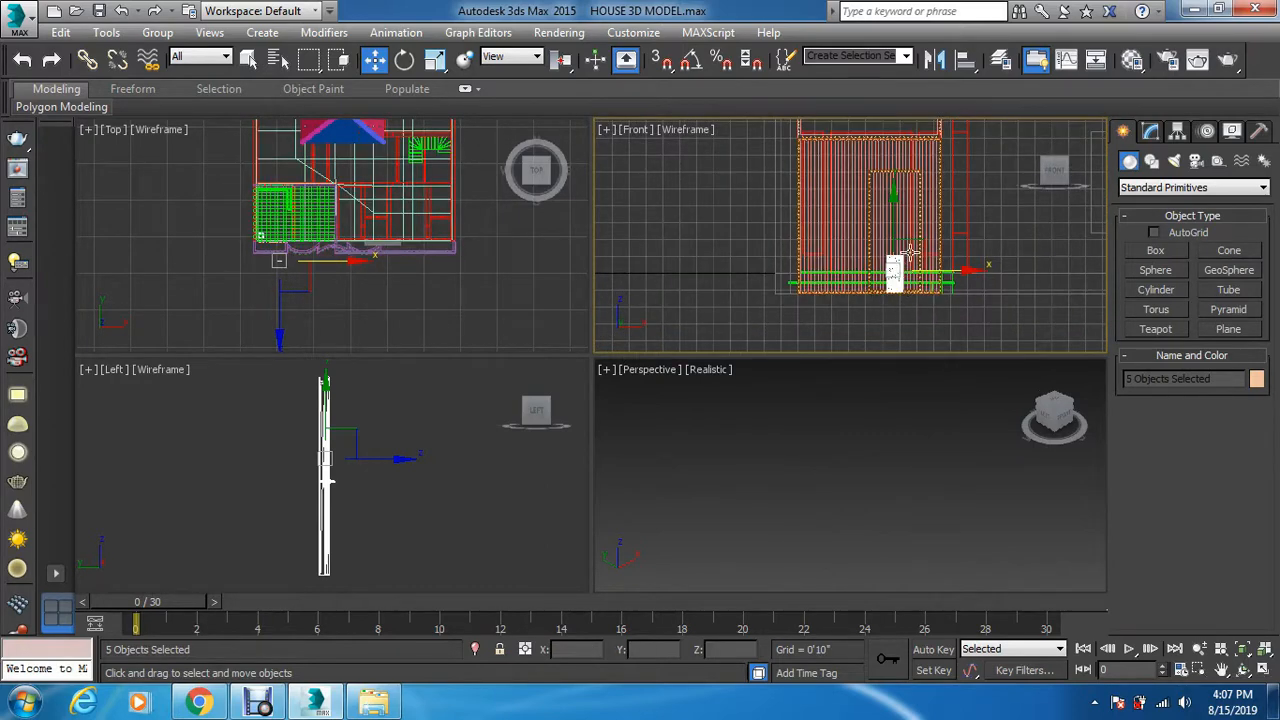
scroll(908, 252, "up", 4)
scroll(906, 252, "down", 3)
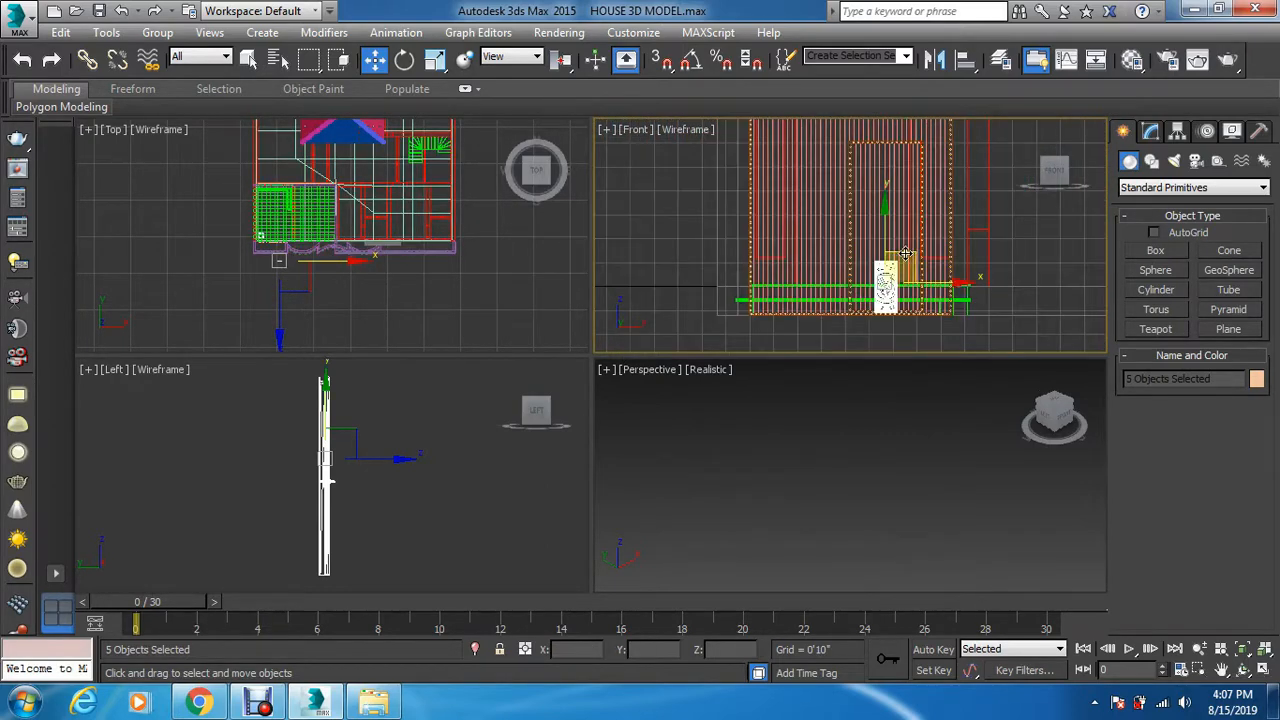
middle_click_drag(831, 333, 789, 320)
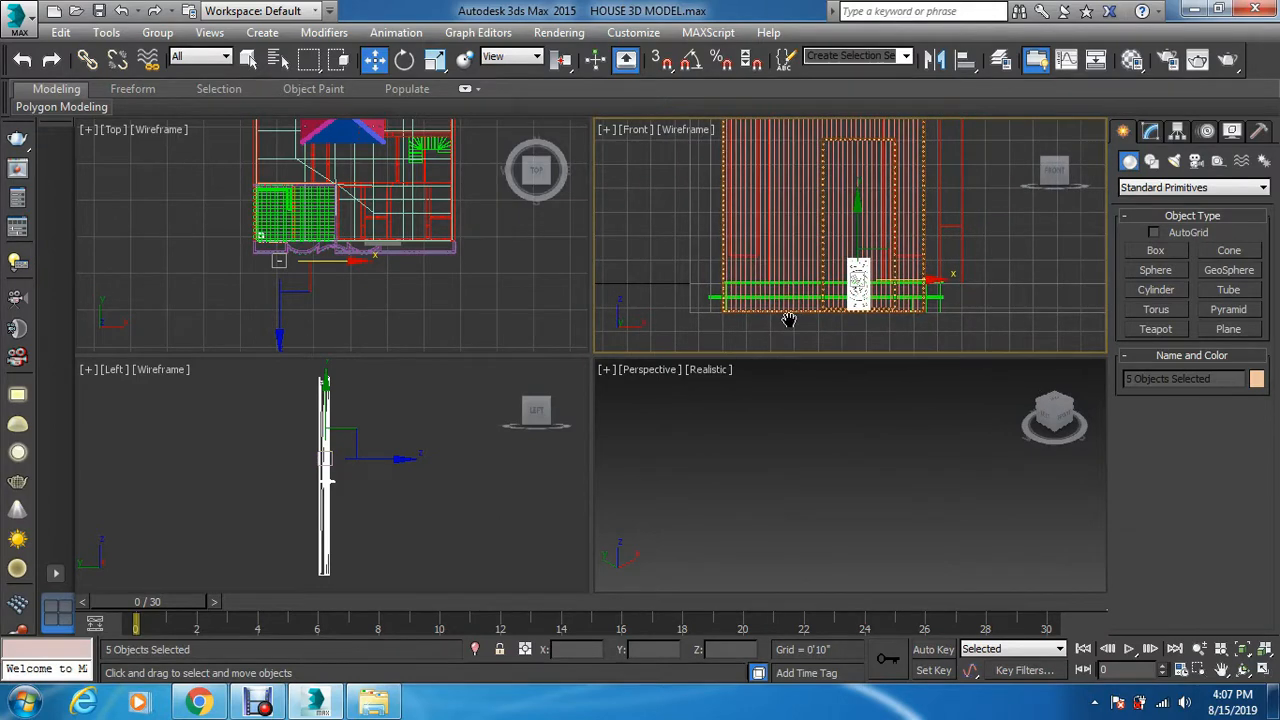
left_click_drag(858, 215, 856, 143)
right_click(856, 143)
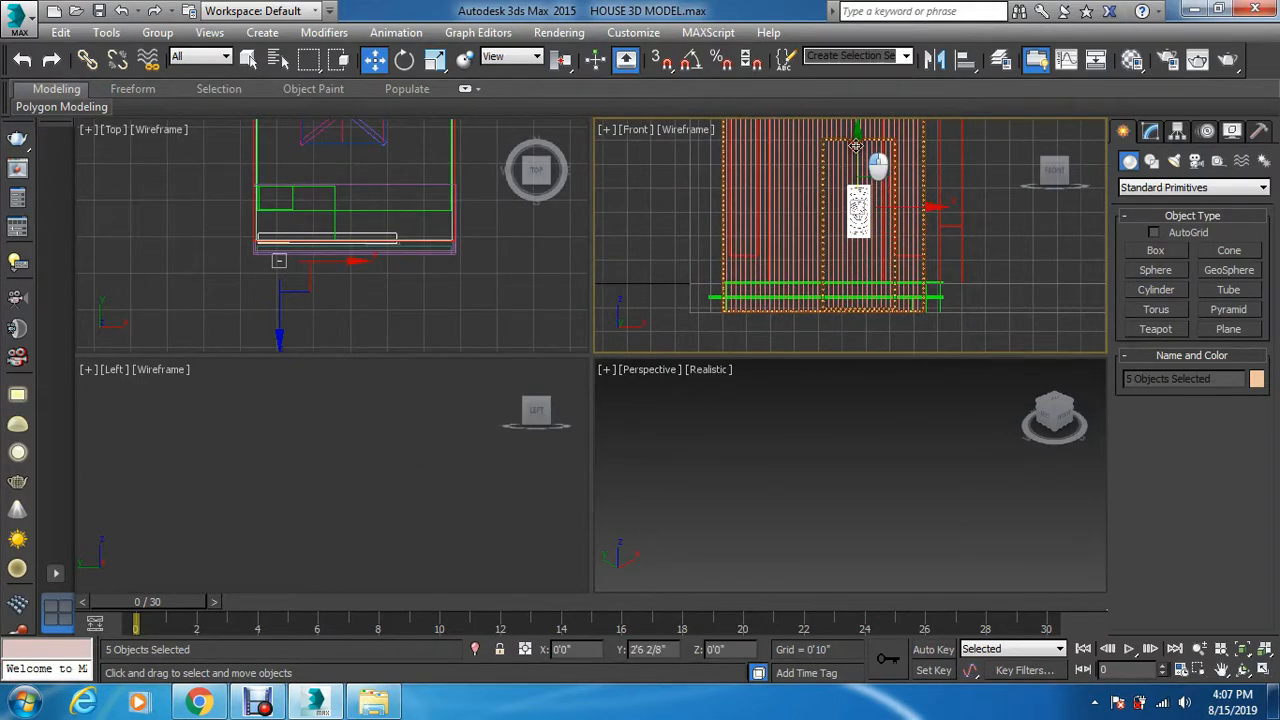
Step: Scale the door uniformly to about 273% so it nearly fills the gate's small door opening
key("r")
key("r")
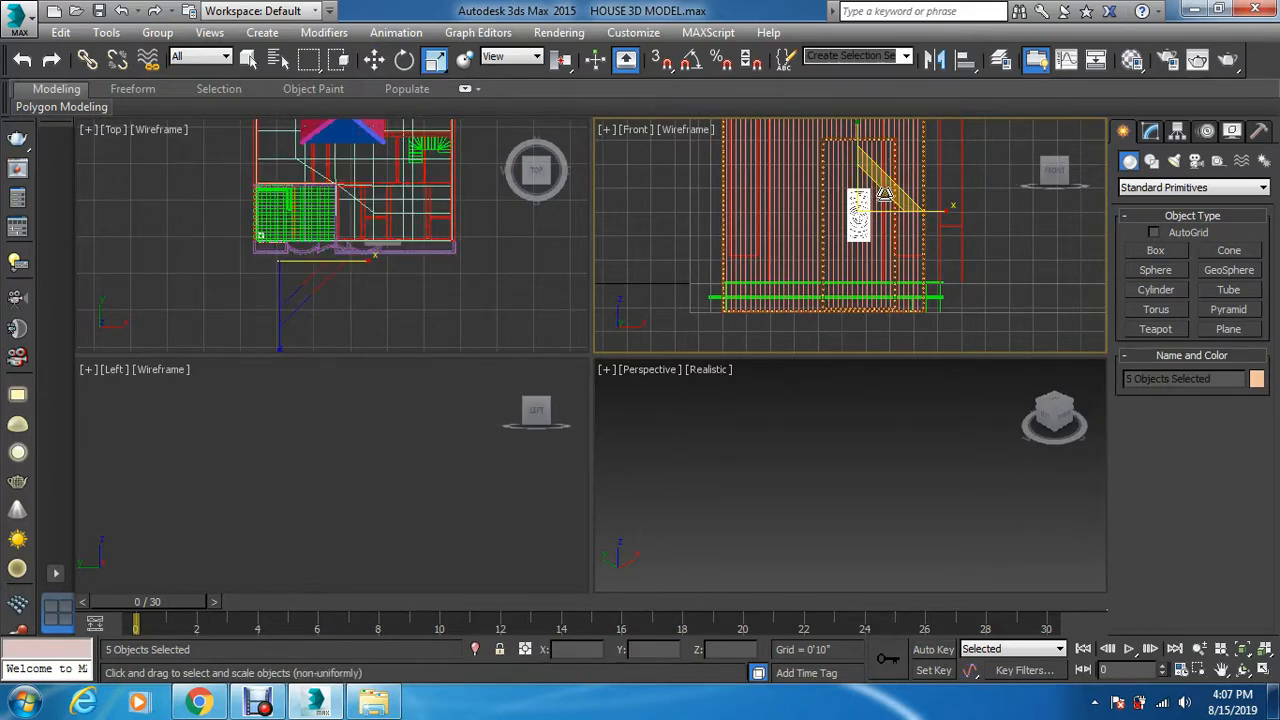
left_click_drag(885, 198, 1181, 28)
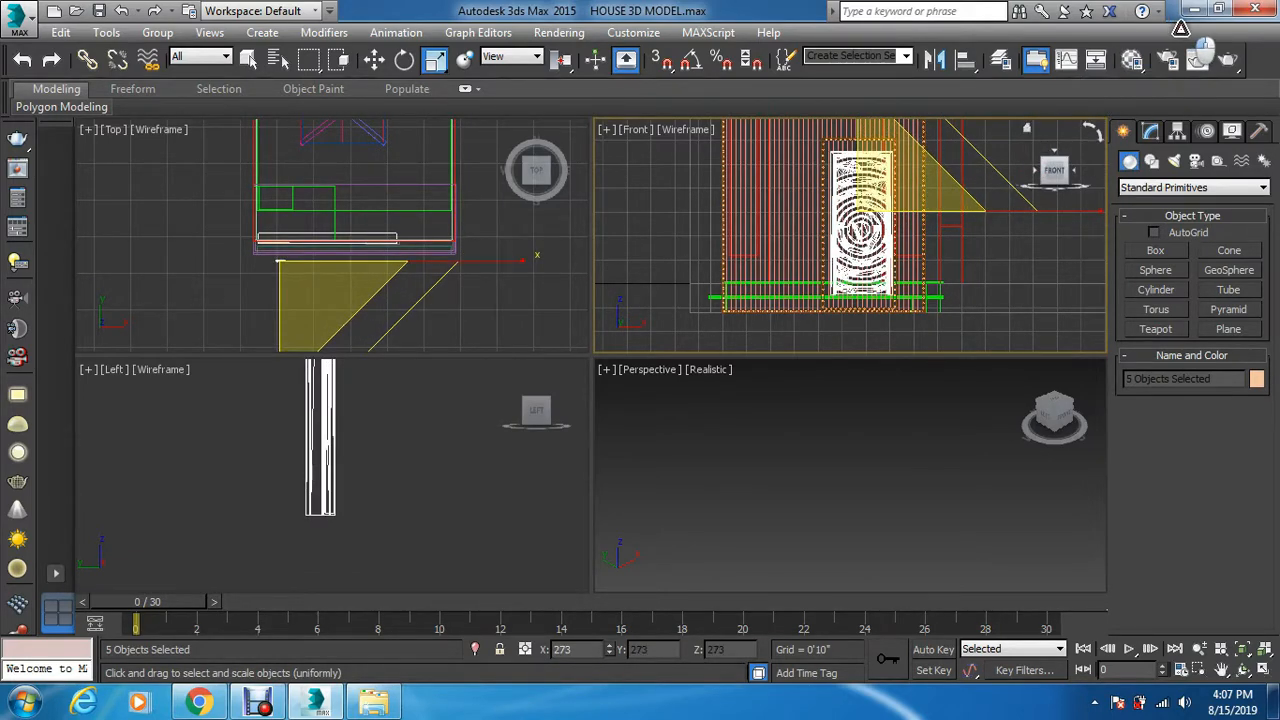
Step: Shift the enlarged door slightly left and up about 0'5 4/8" to align it with the opening's upper left corner
middle_click_drag(830, 390, 795, 472)
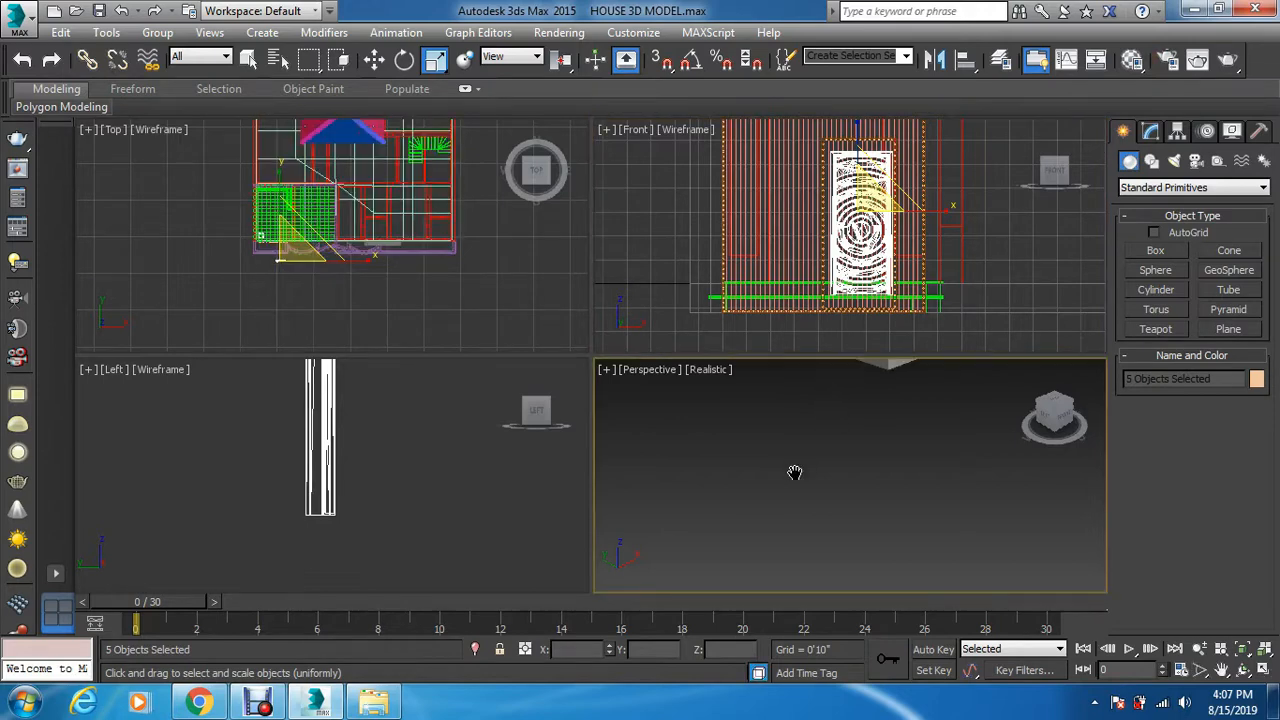
middle_click_drag(838, 427, 833, 450)
middle_click_drag(1021, 201, 1004, 246)
key("w")
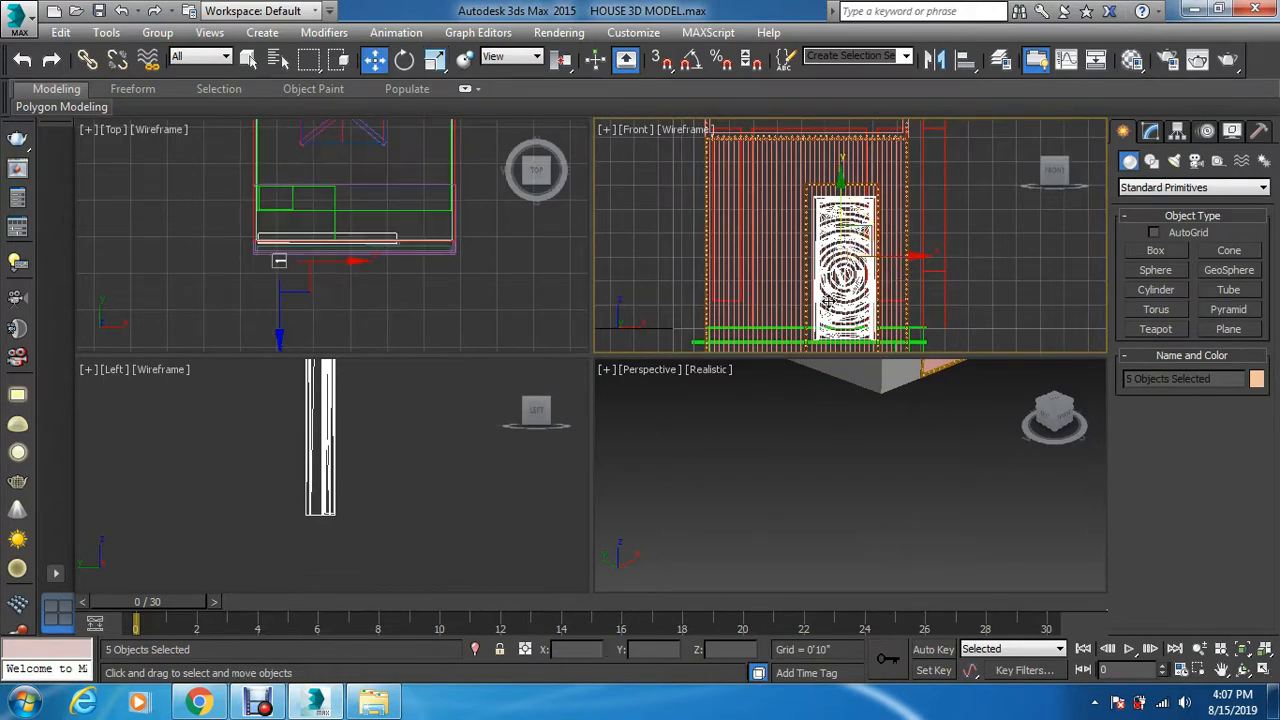
scroll(897, 278, "up", 2)
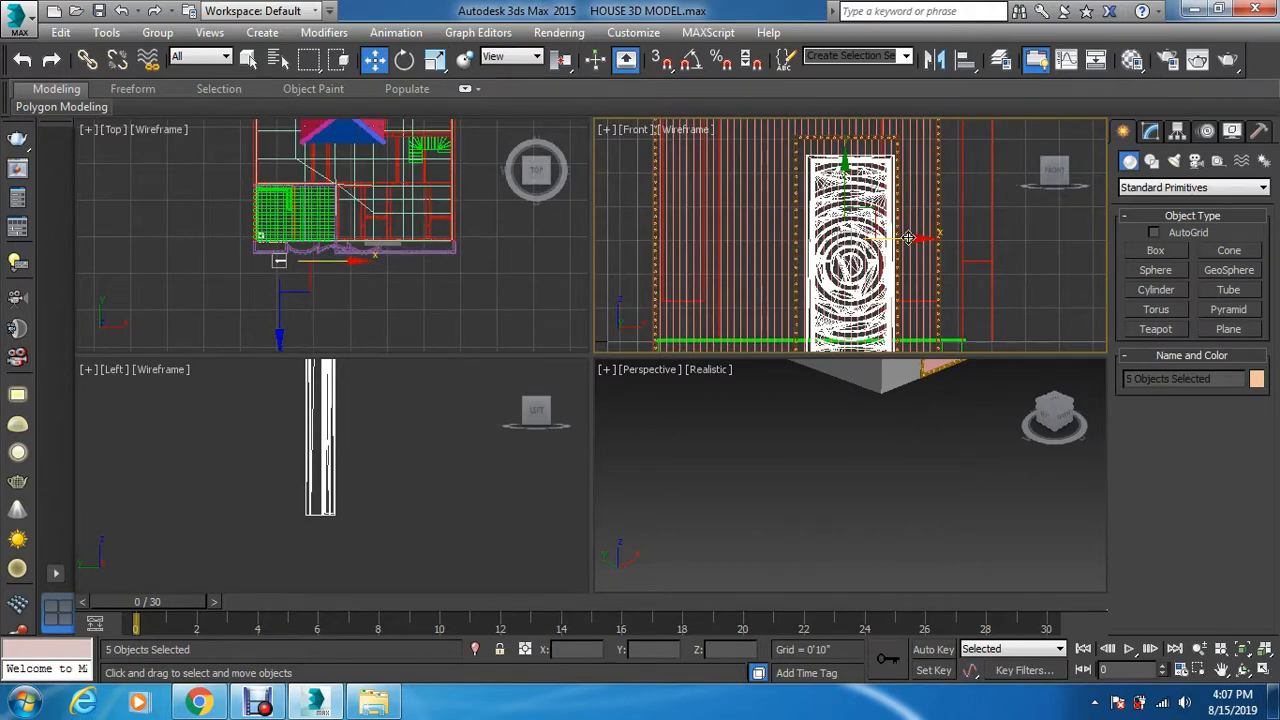
left_click_drag(908, 237, 903, 237)
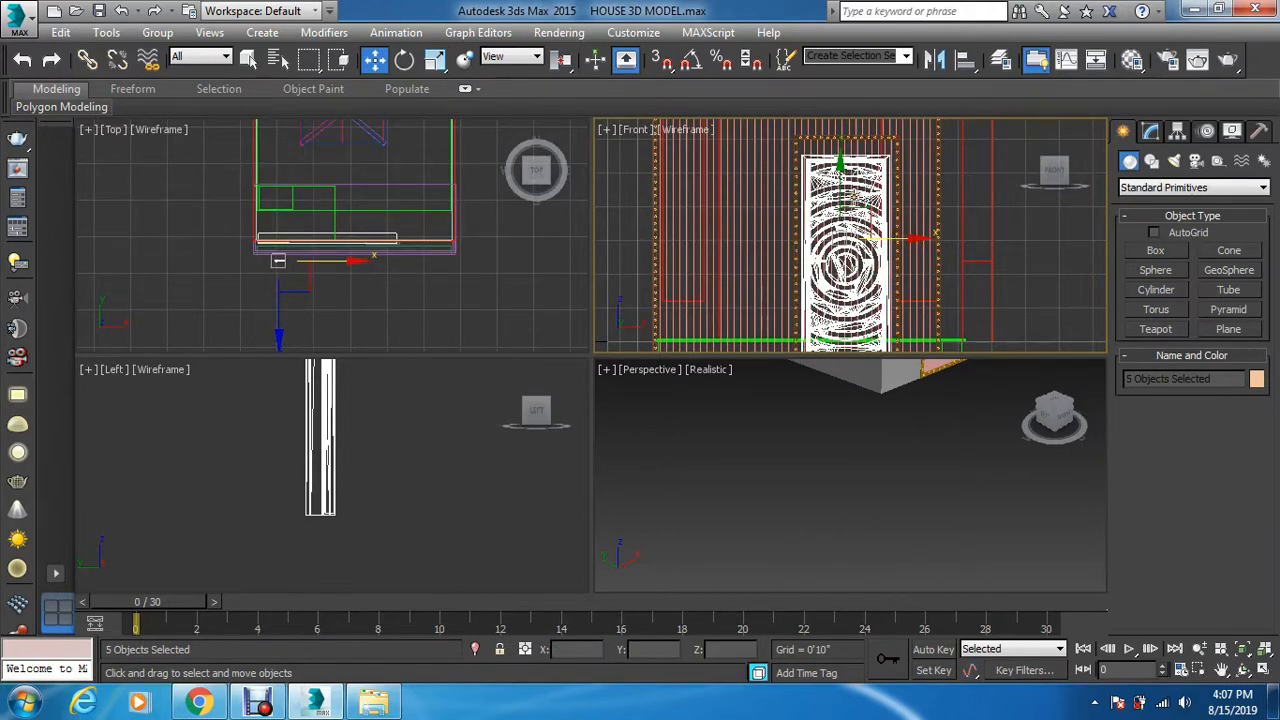
left_click_drag(862, 208, 862, 187)
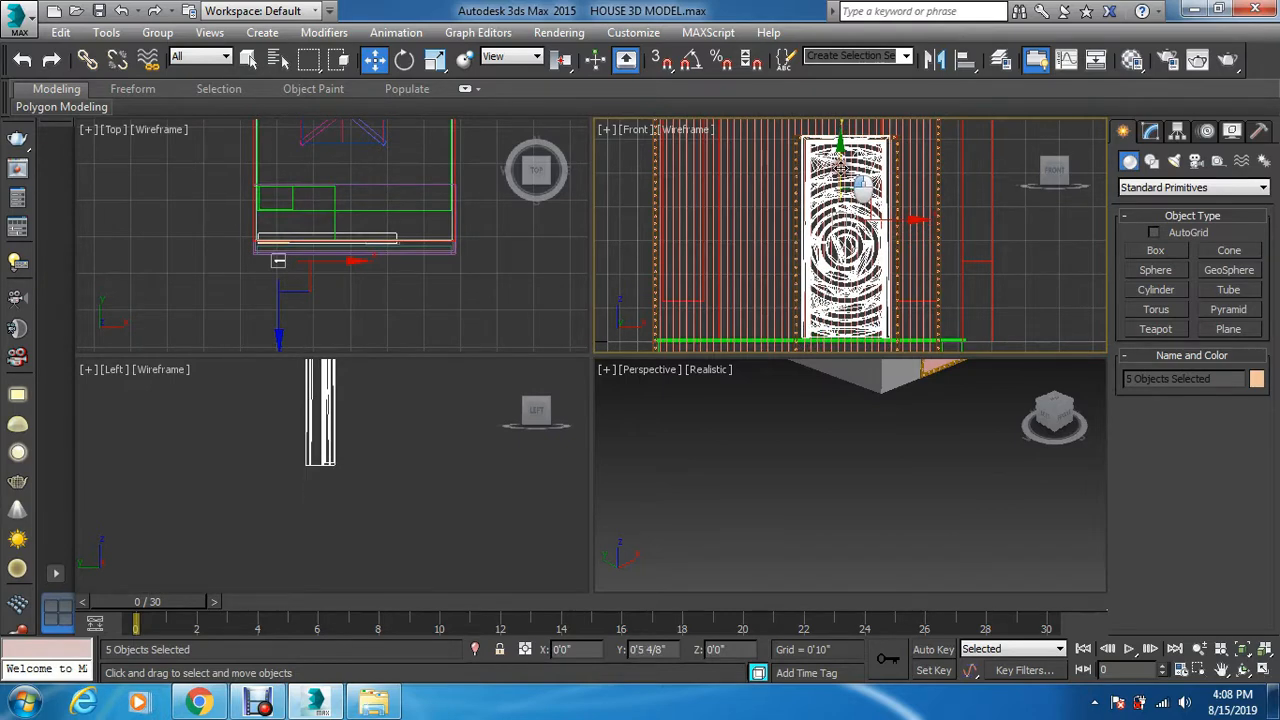
Step: Scale the door up slightly in the Front view to fit the gate opening more closely
key("r")
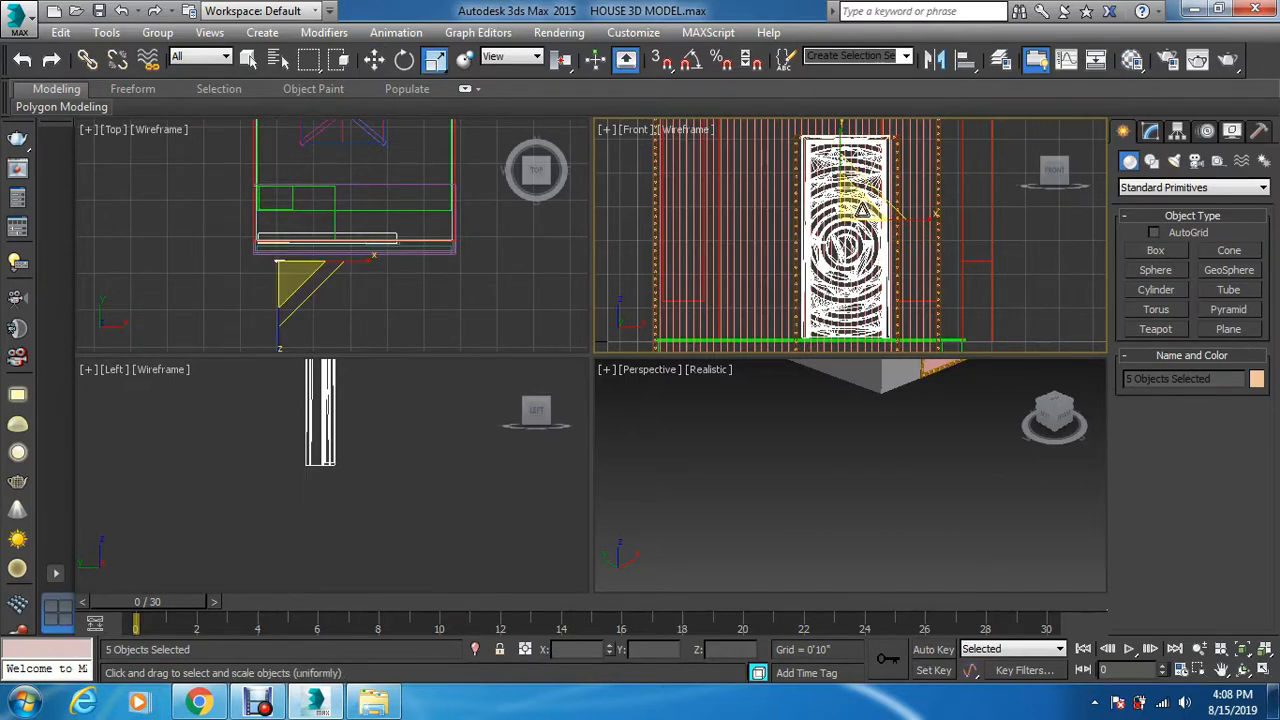
left_click_drag(862, 208, 885, 222)
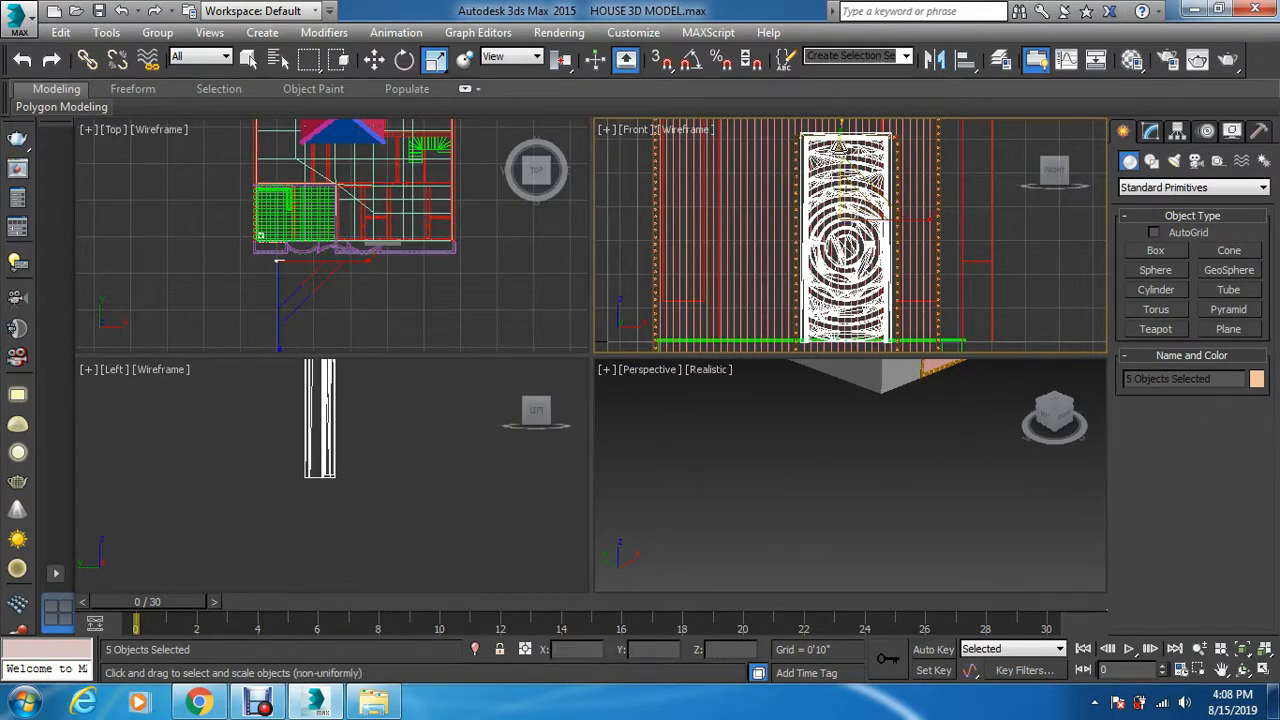
scroll(843, 145, "up", 5)
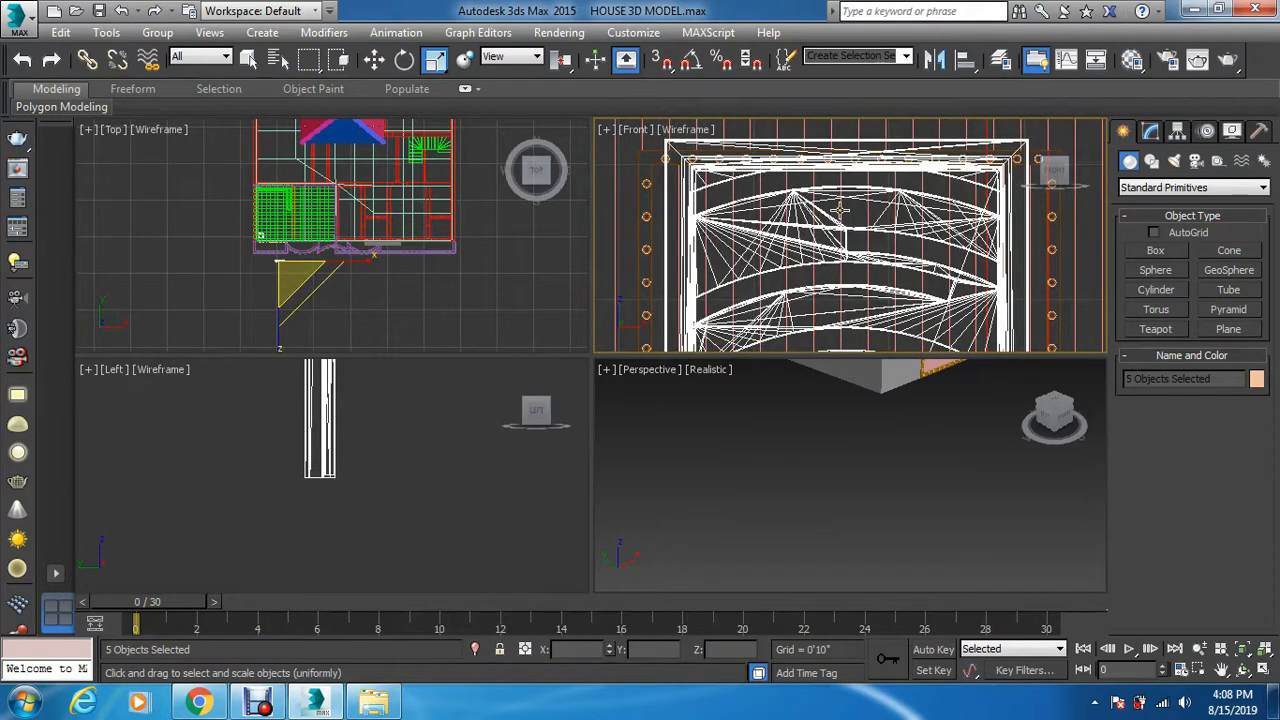
scroll(843, 145, "down", 3)
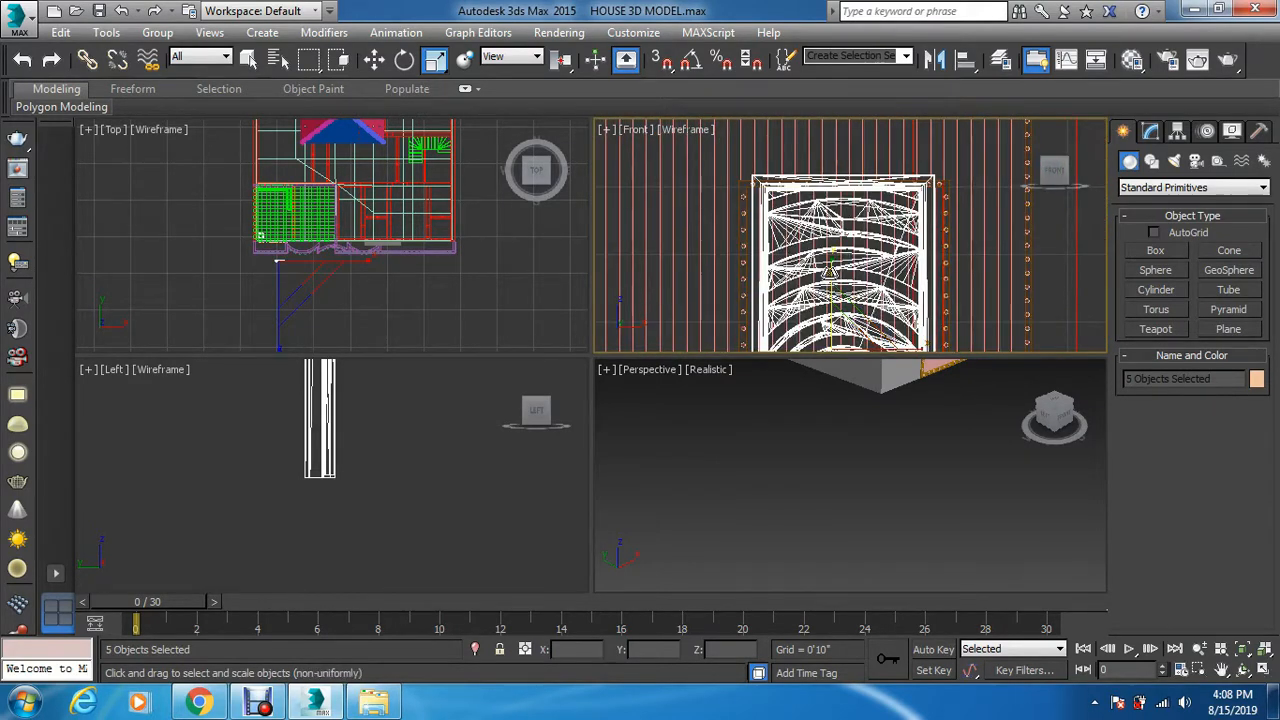
scroll(830, 268, "down", 3)
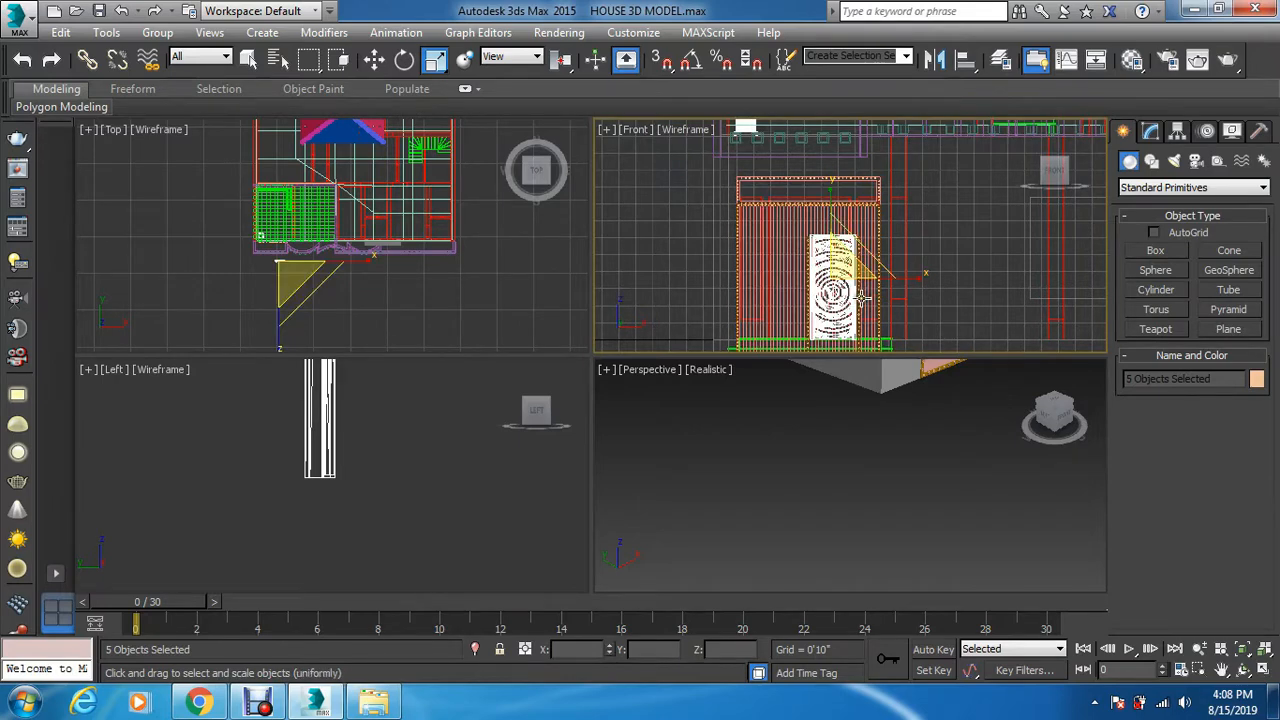
Step: Raise the door vertically in the Front view from the ground-floor gate to above the roof parapet
key("w")
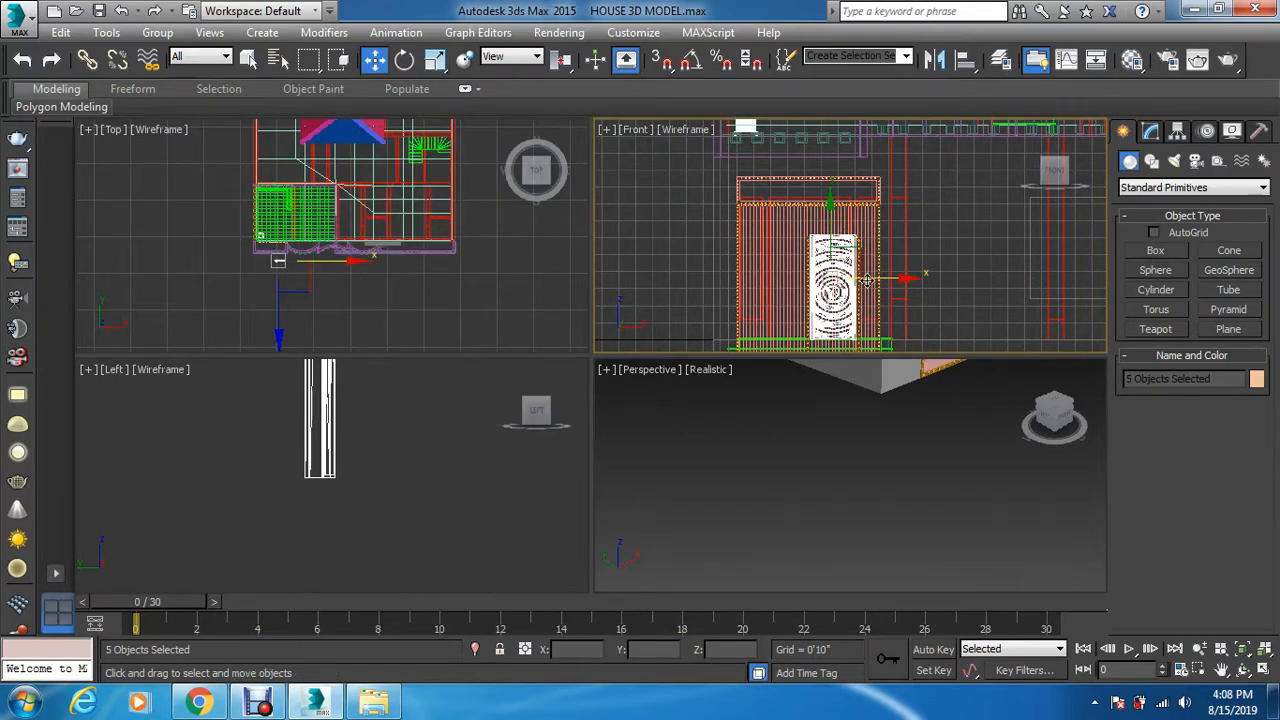
scroll(856, 276, "down", 3)
left_click_drag(847, 230, 847, 160)
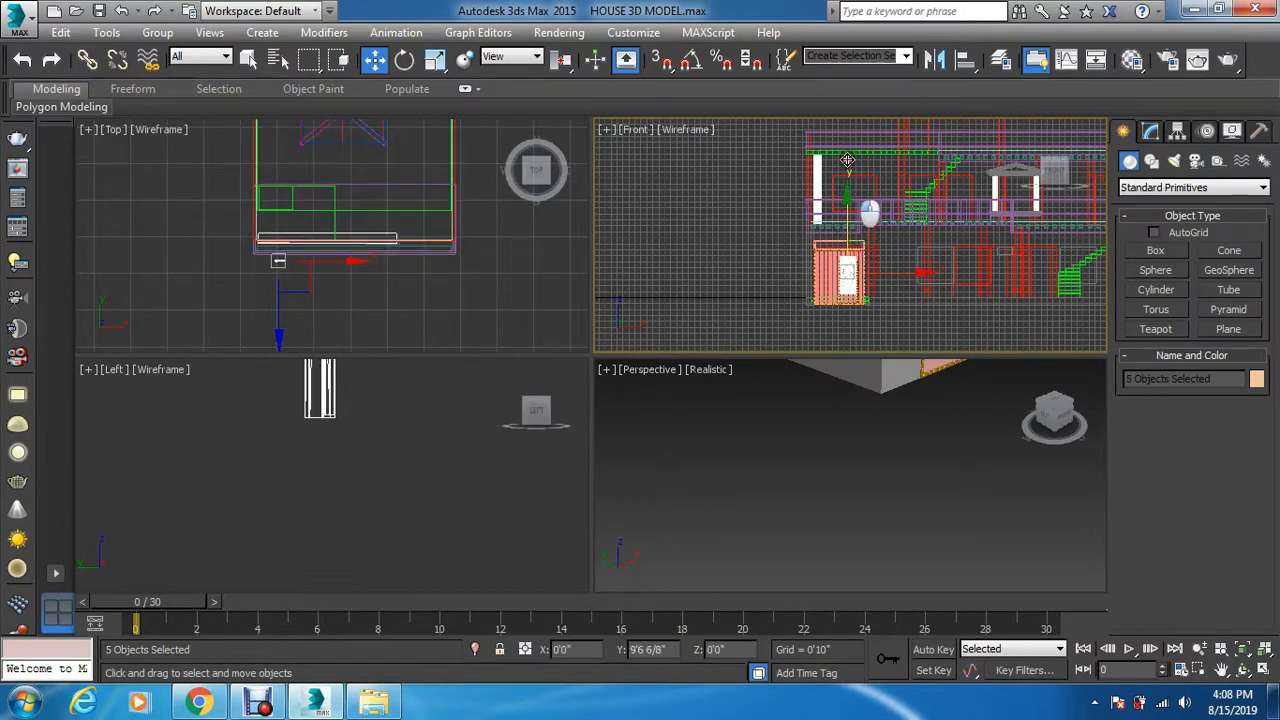
scroll(799, 279, "down", 4)
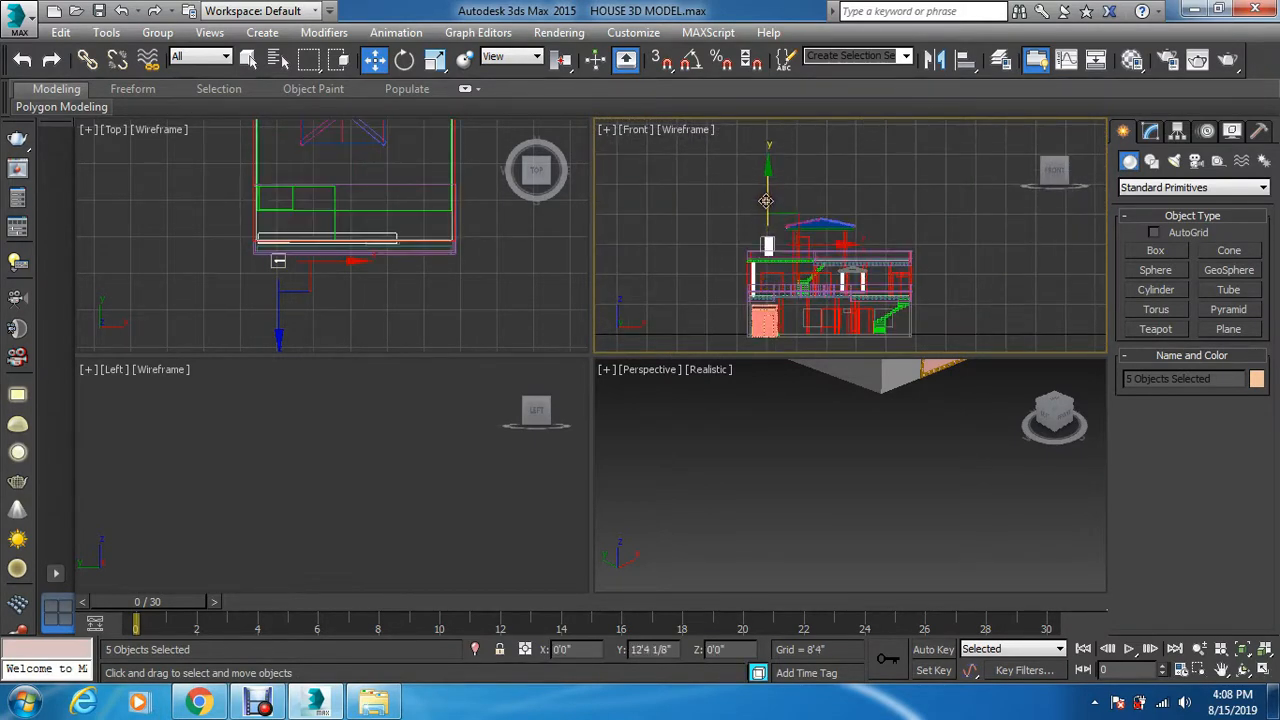
Step: Move the door about 9'9" right to the rooftop room's doorway, and lower it towards the roof floor
scroll(762, 243, "up", 5)
left_click_drag(755, 239, 872, 266)
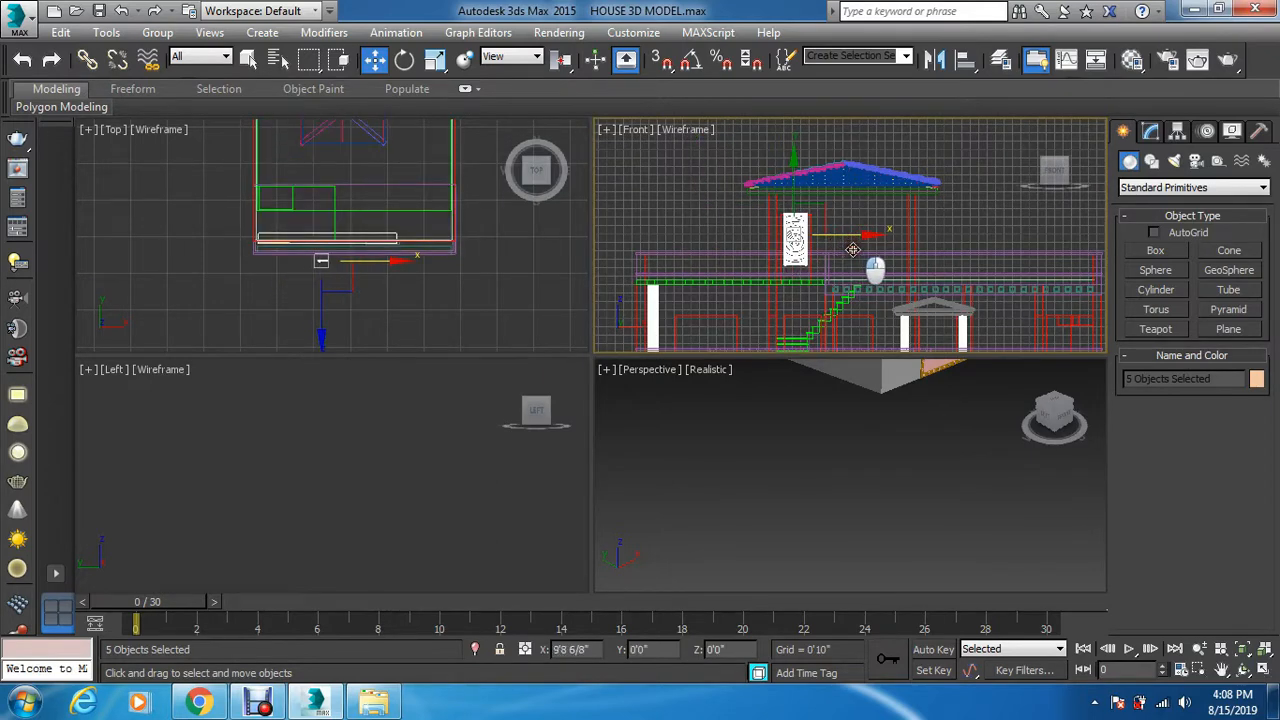
scroll(823, 272, "up", 4)
middle_click_drag(780, 260, 786, 287)
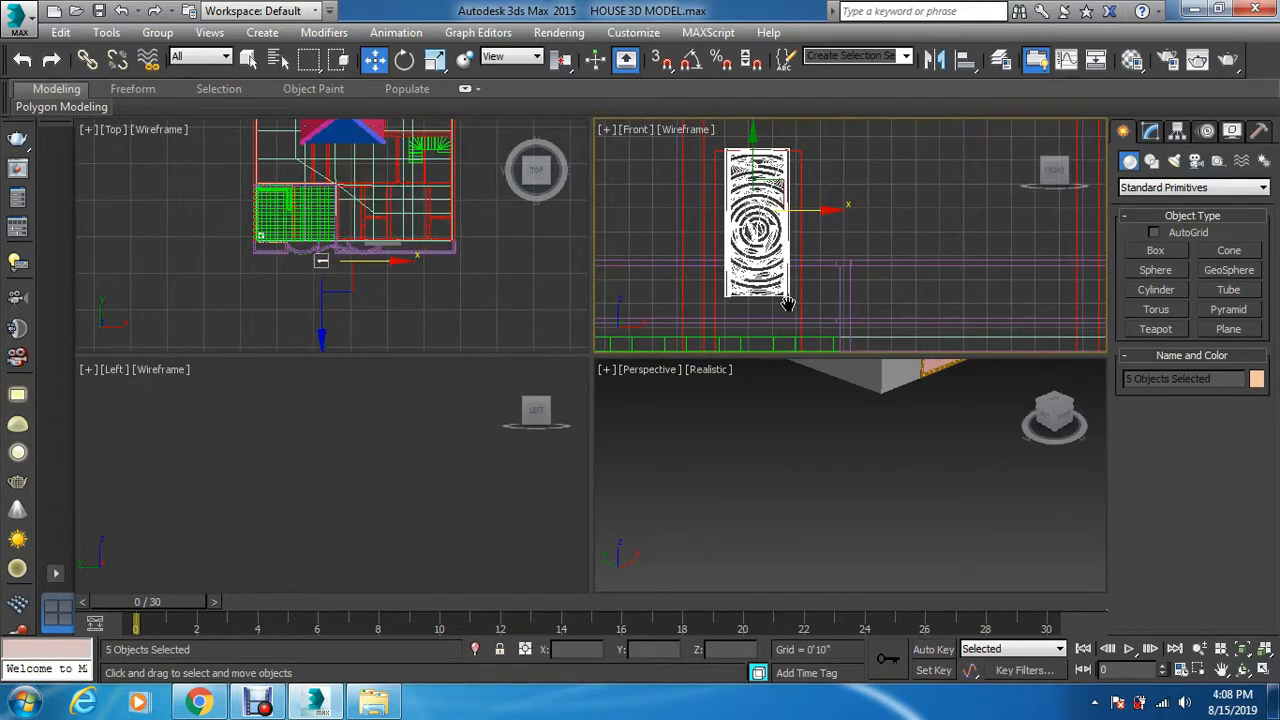
left_click_drag(750, 150, 764, 207)
Step: Raise the door about 0'9" in the Front view inside the rooftop room's doorway
key("r")
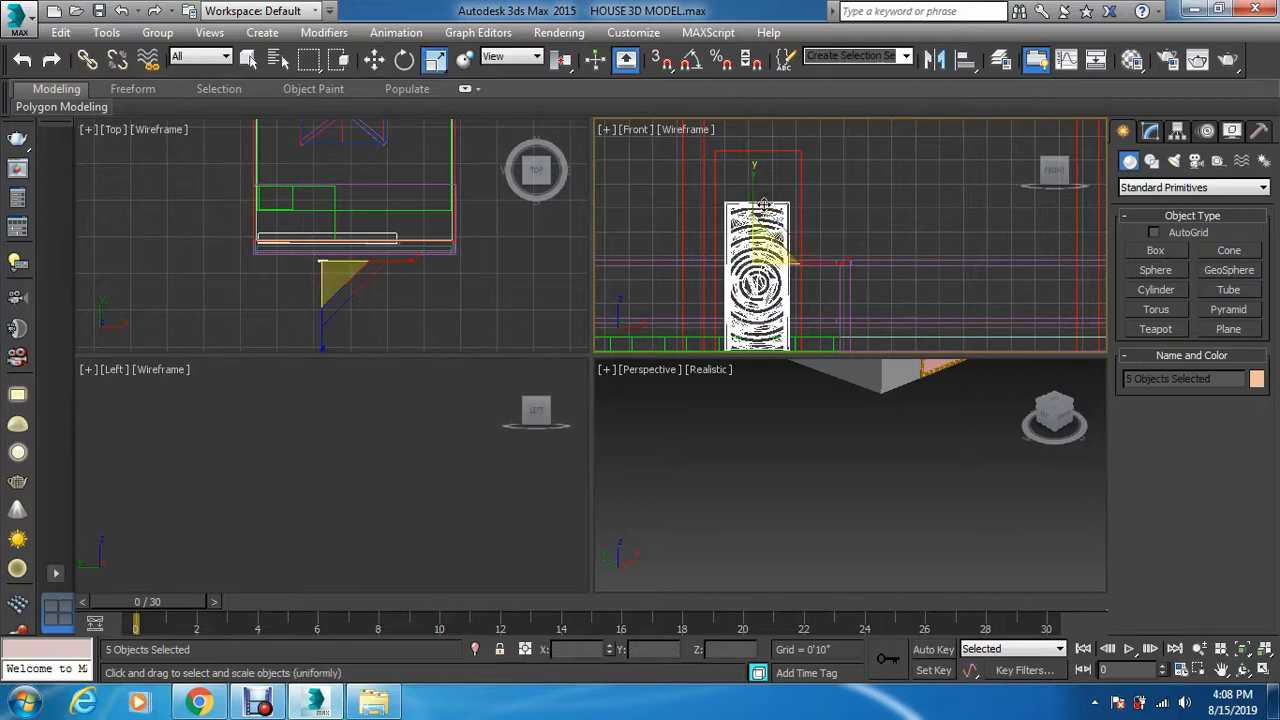
key("r")
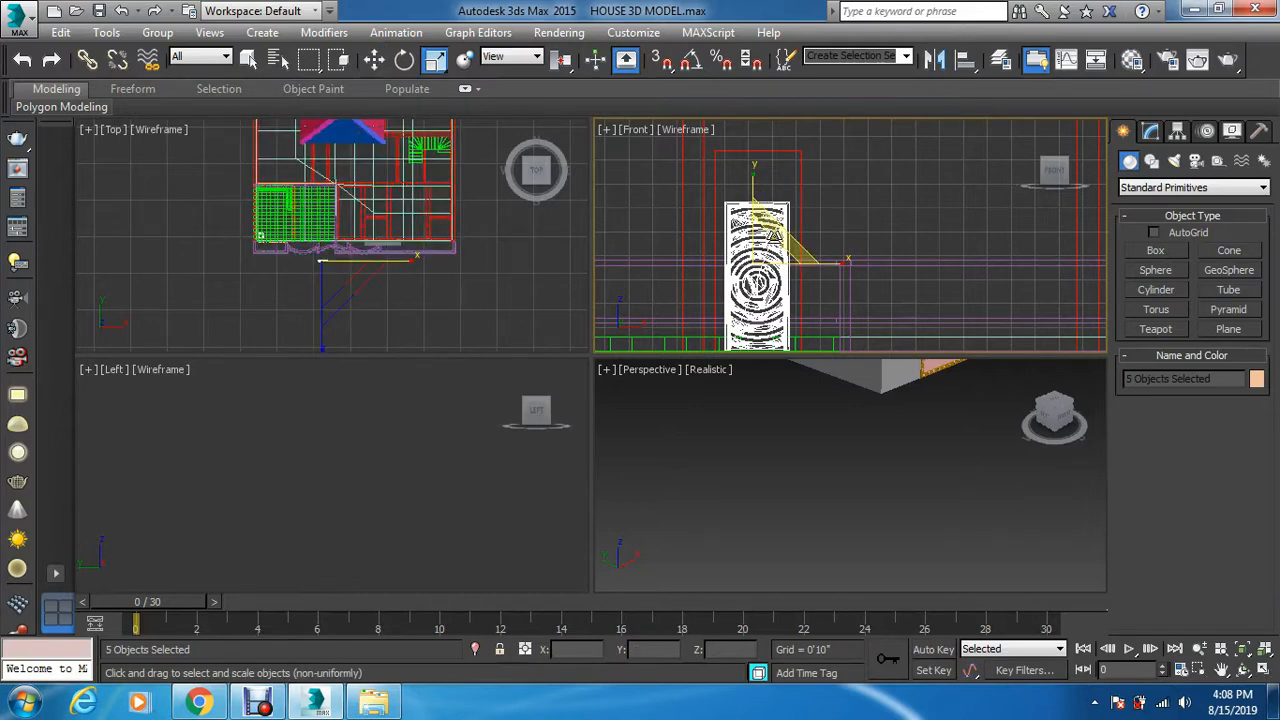
key("w")
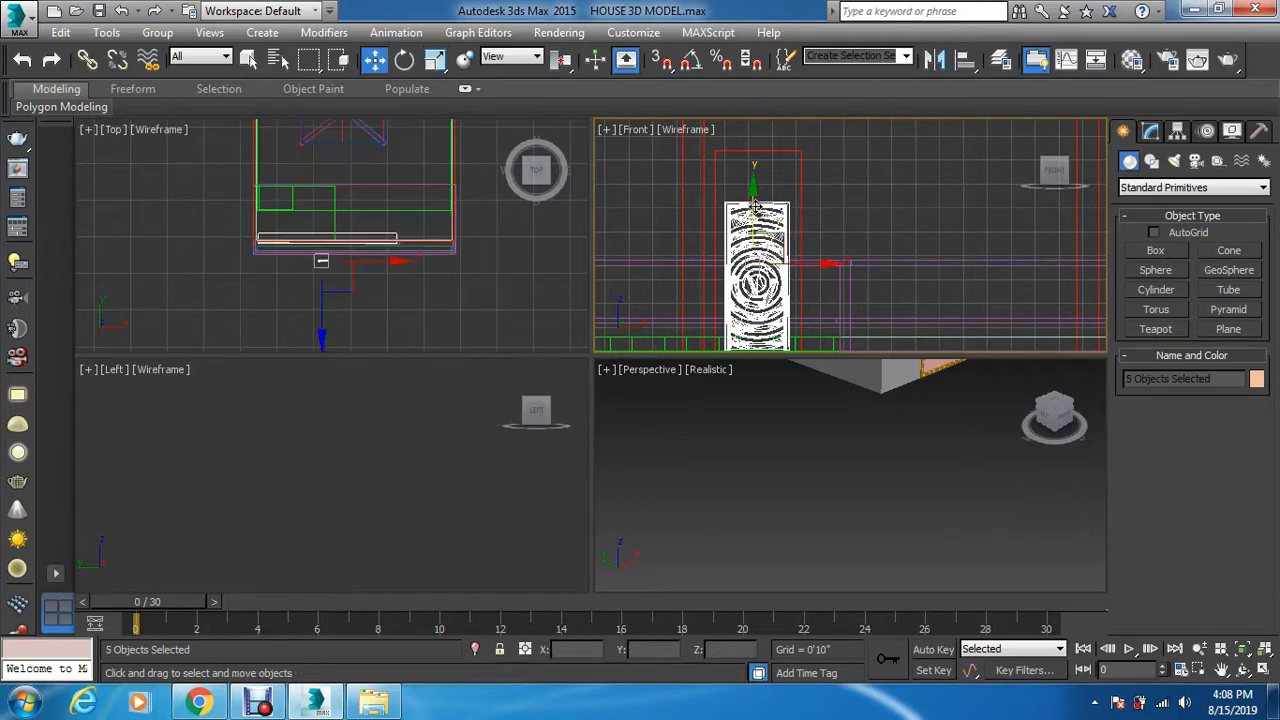
left_click_drag(755, 201, 756, 179)
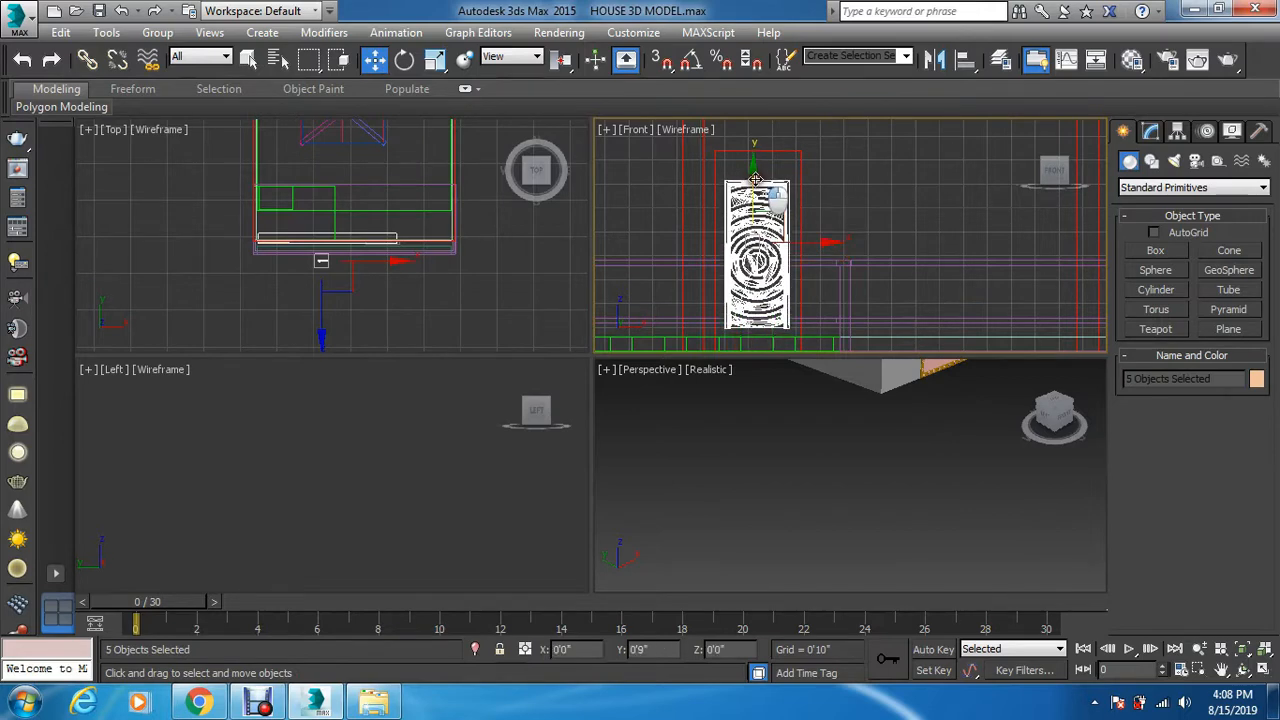
Step: Scale the door up uniformly to nearly the doorway's width and raise it about 0'4 5/8" to the opening's upper edge
key("r")
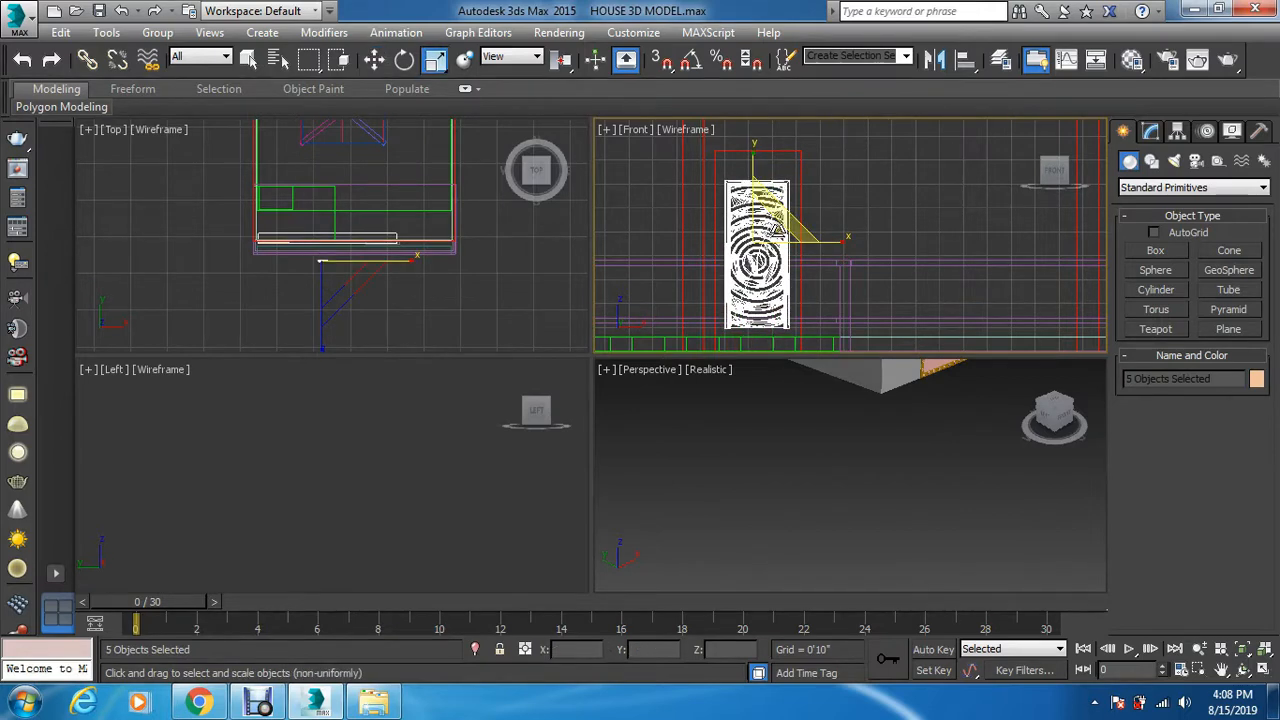
left_click_drag(800, 244, 824, 220)
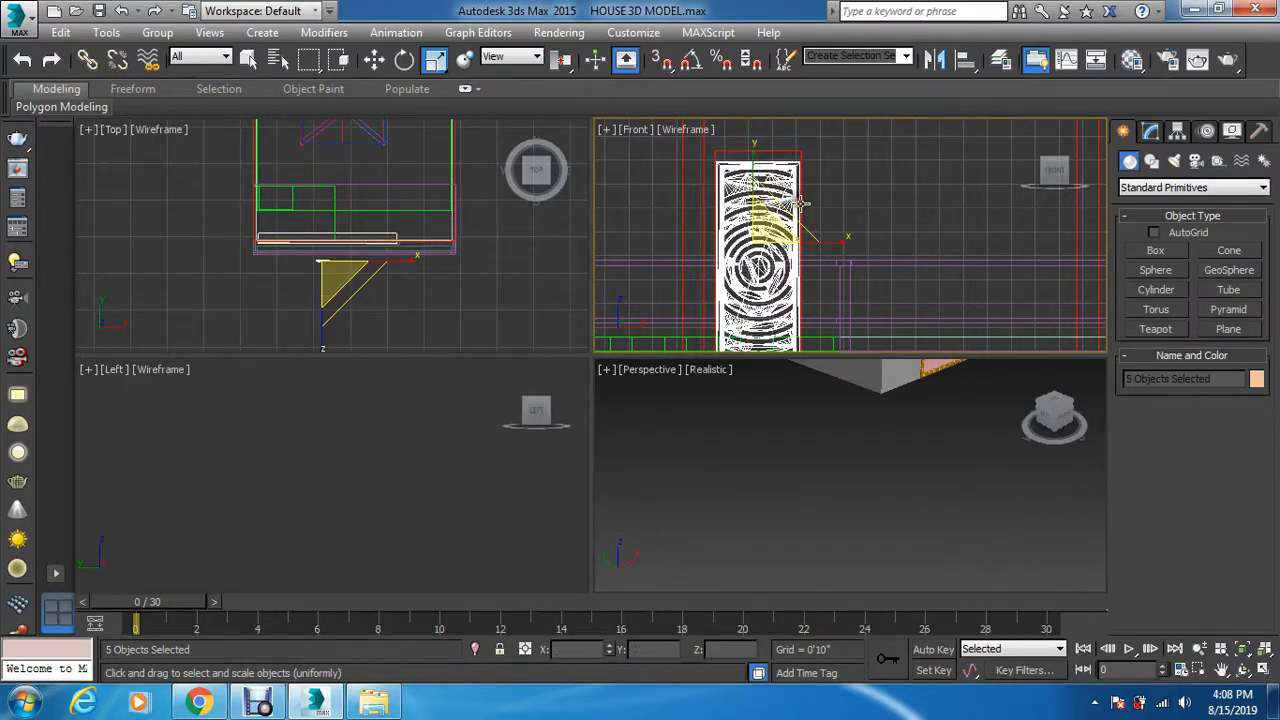
key("w")
left_click_drag(776, 218, 773, 205)
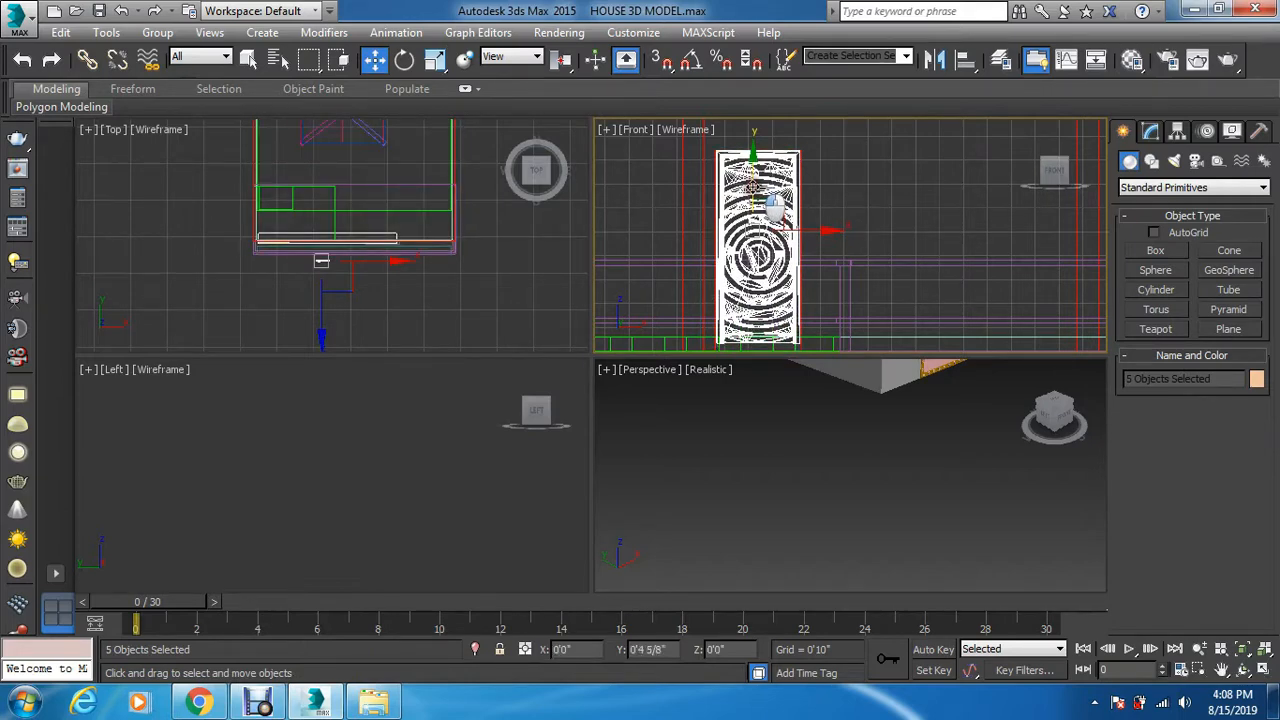
Step: Compare the door's sides with the doorway and widen the door to about 104% along X
scroll(778, 197, "up", 5)
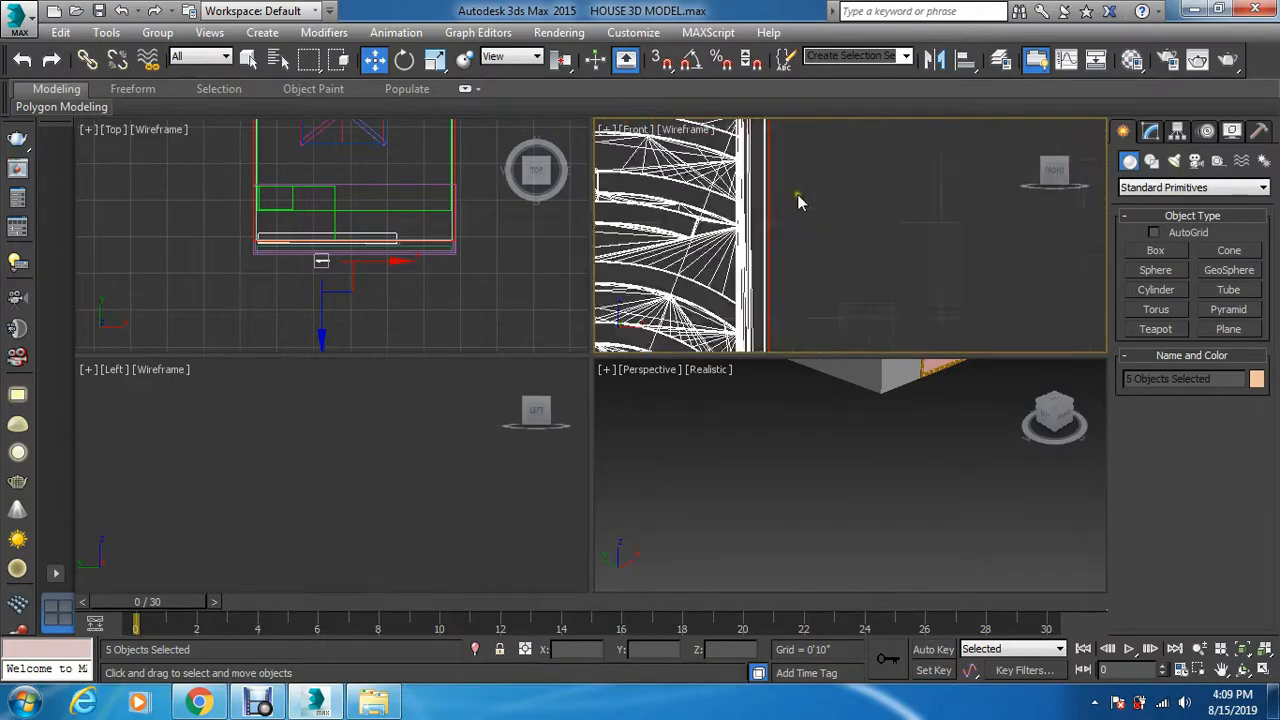
scroll(774, 204, "down", 5)
scroll(625, 190, "up", 3)
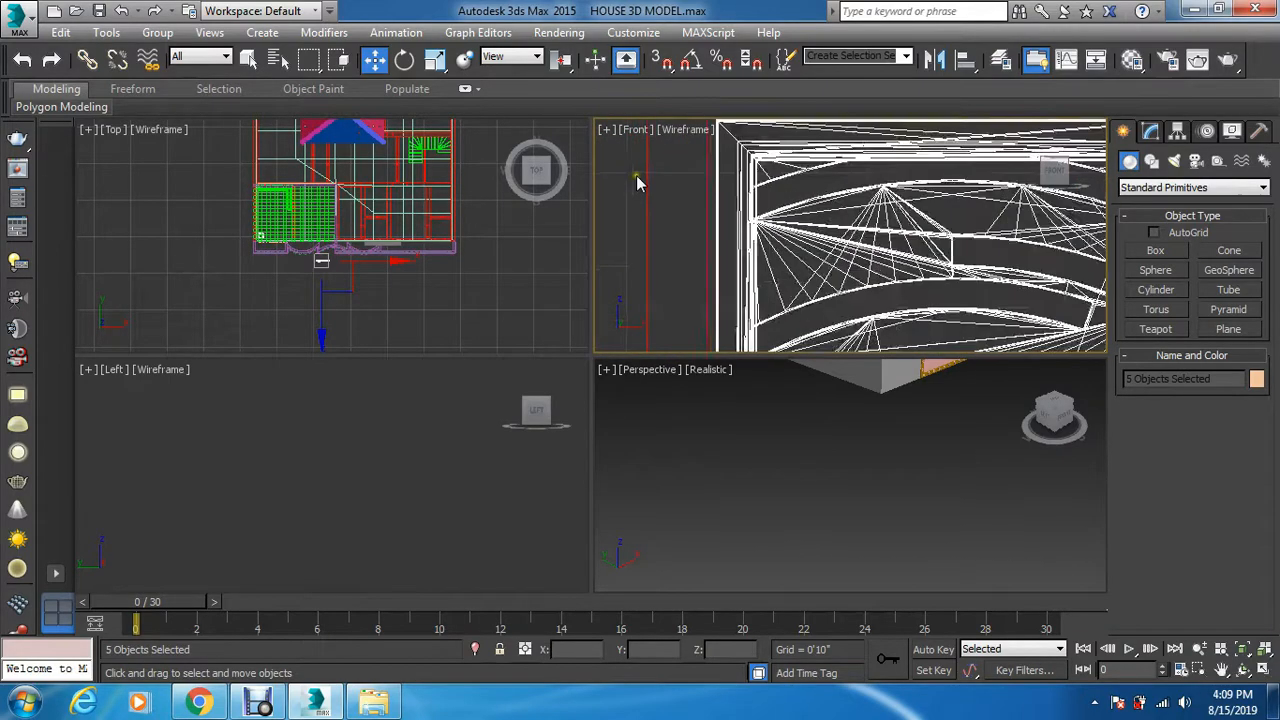
scroll(640, 184, "up", 2)
scroll(655, 182, "down", 3)
scroll(666, 188, "down", 1)
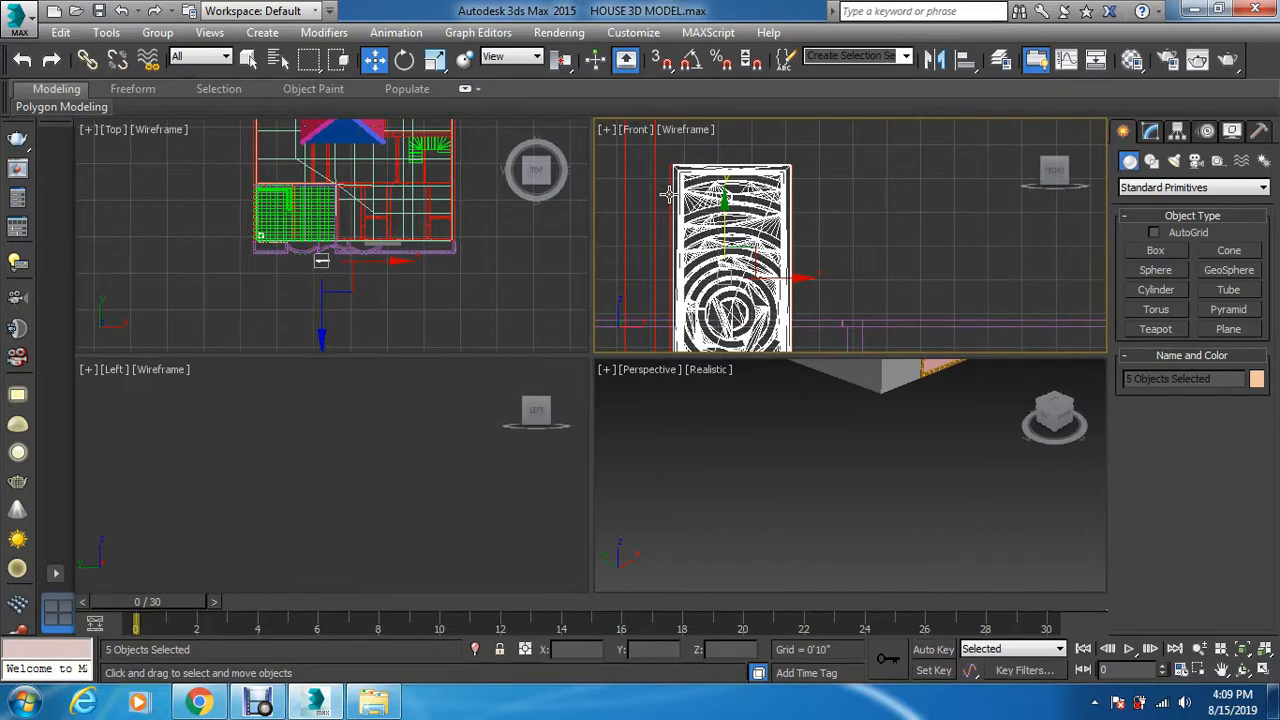
key("r")
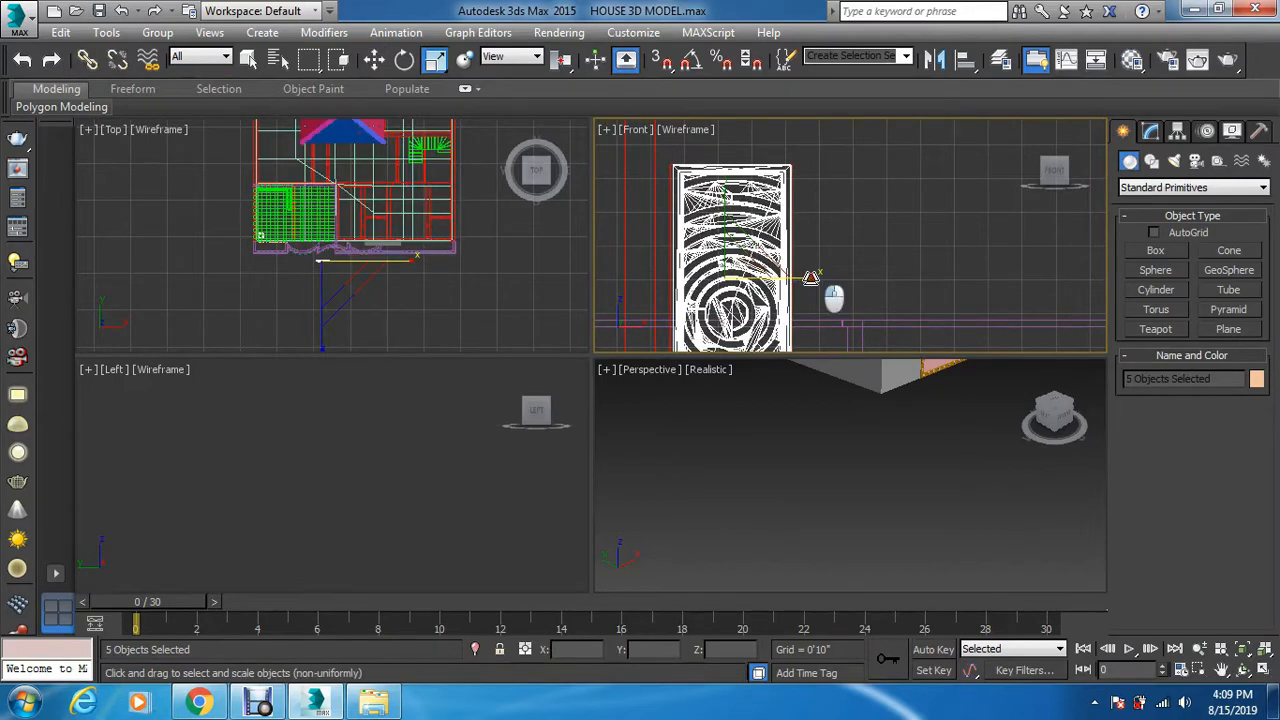
left_click_drag(811, 278, 814, 278)
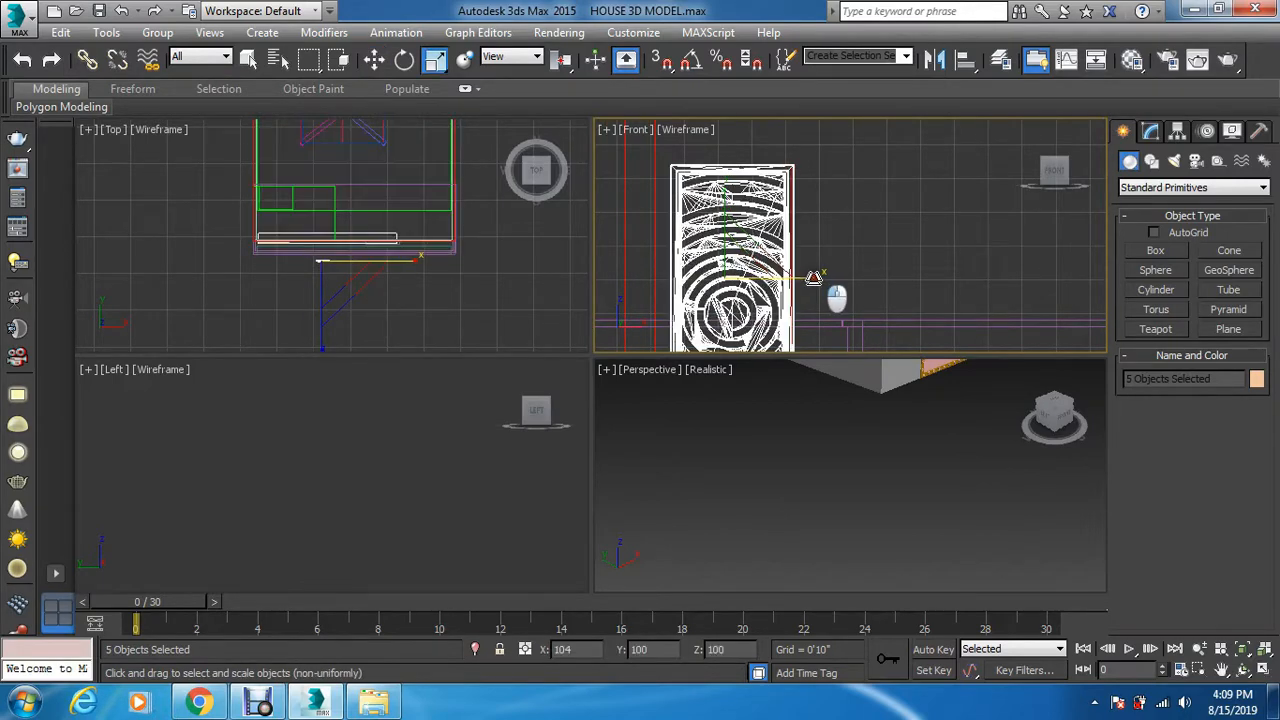
Step: Check the widened door's edges and reduce its height slightly along Y in the Front view
scroll(785, 202, "up", 5)
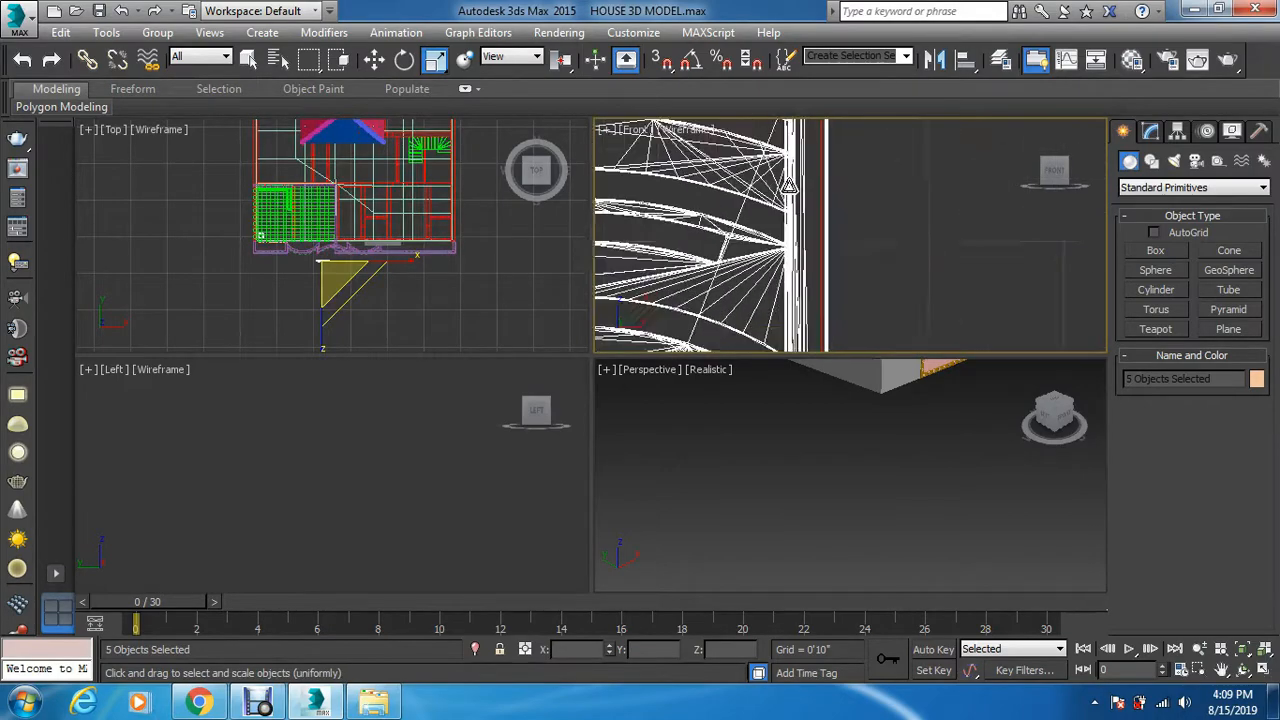
scroll(787, 191, "down", 6)
scroll(705, 170, "up", 6)
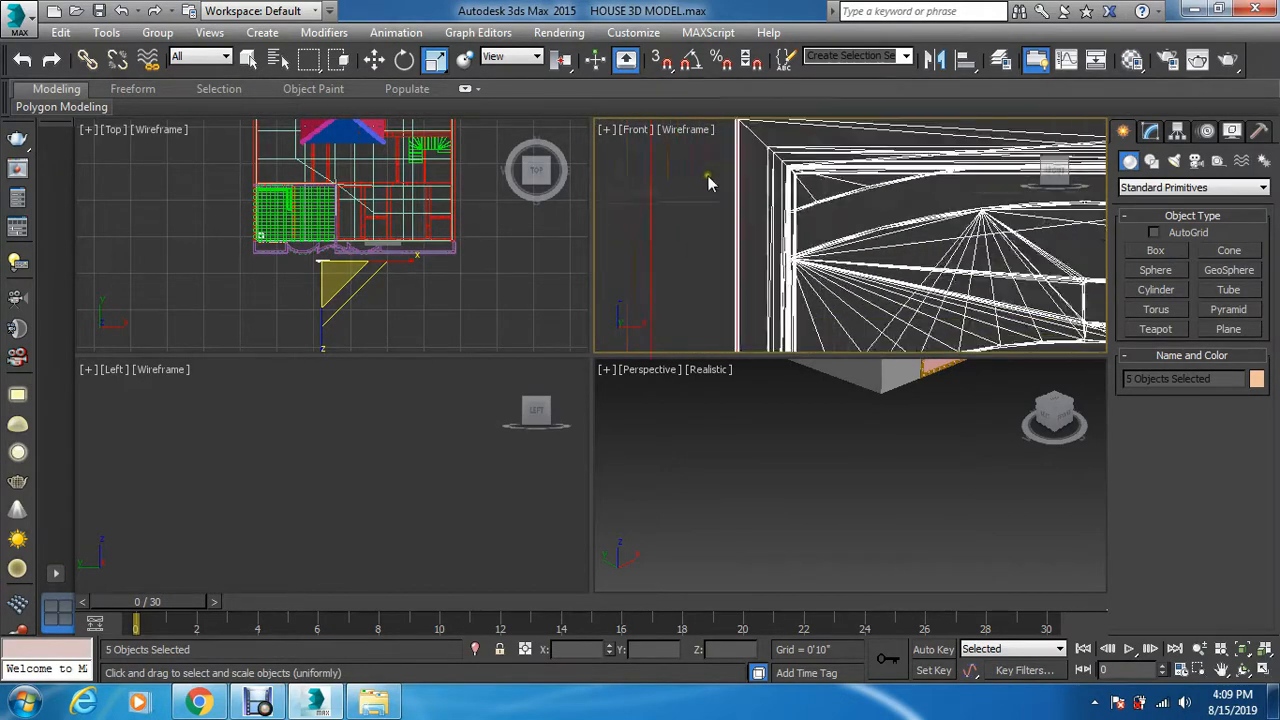
scroll(708, 176, "down", 5)
scroll(710, 186, "down", 1)
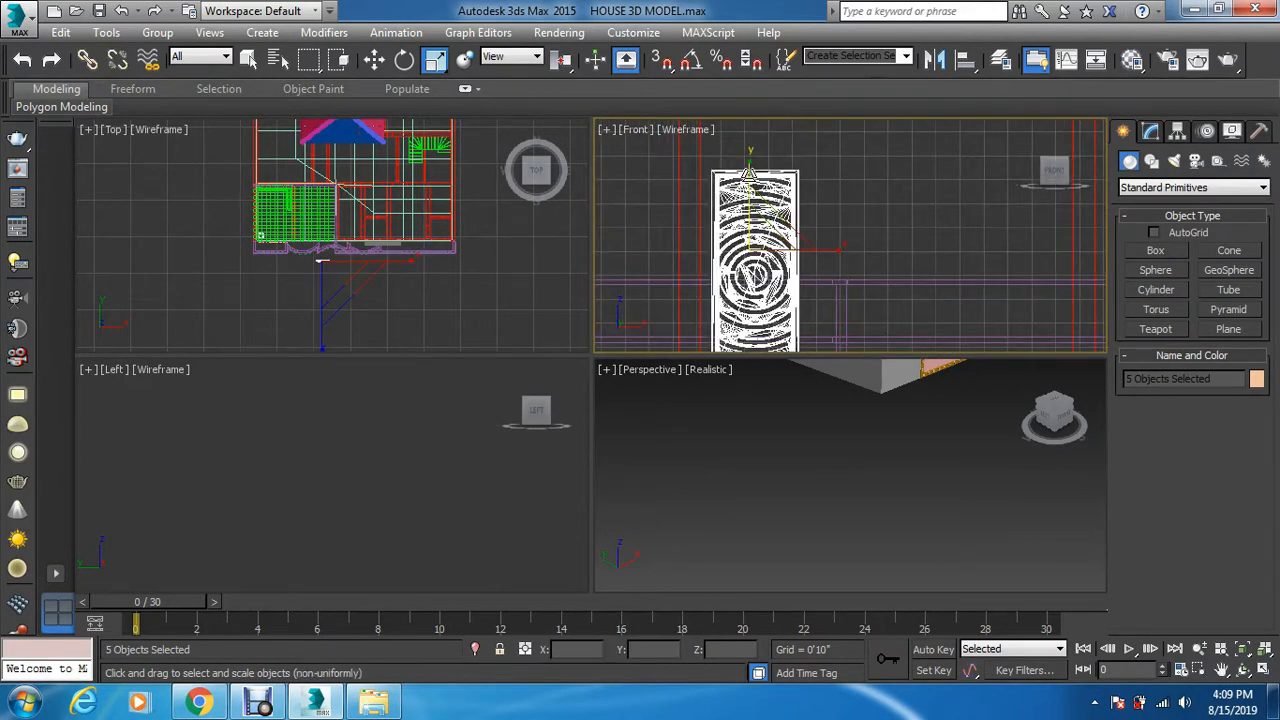
left_click_drag(750, 173, 750, 177)
scroll(750, 178, "down", 3)
scroll(753, 240, "up", 5)
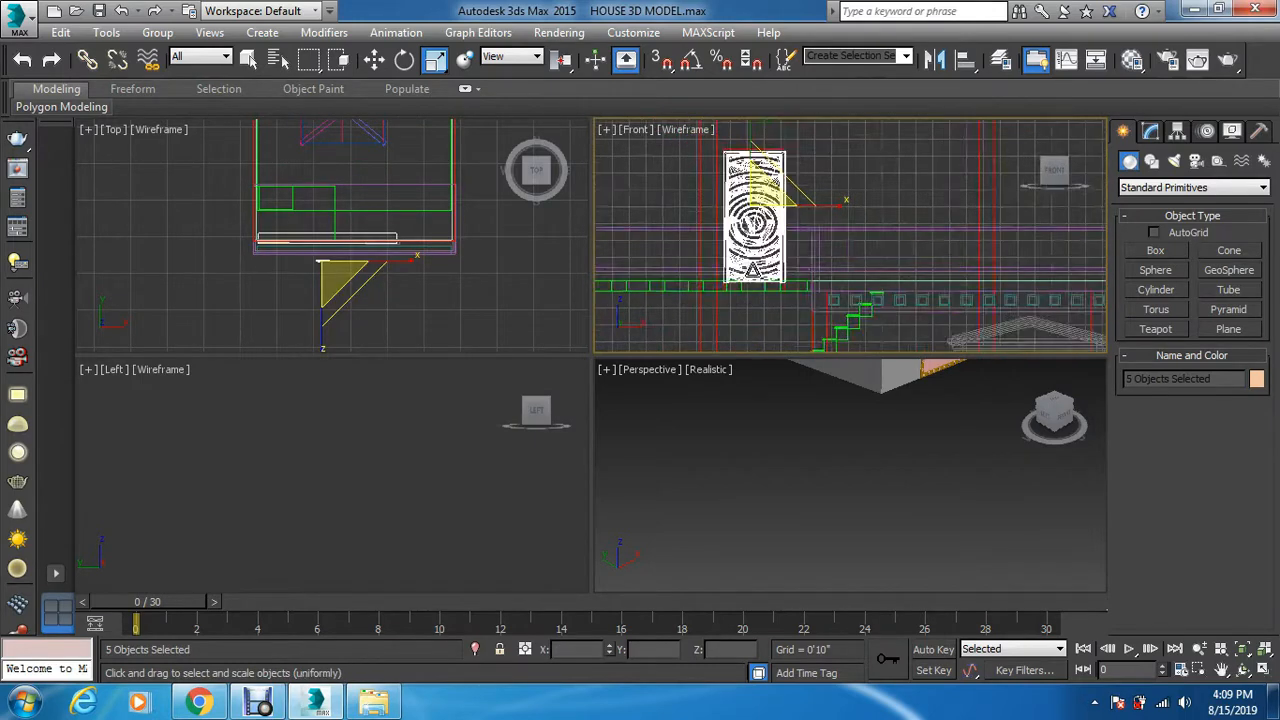
scroll(752, 272, "down", 1)
Step: Nudge the door upward in the Front view so its lower edge sits on the roof floor
key("w")
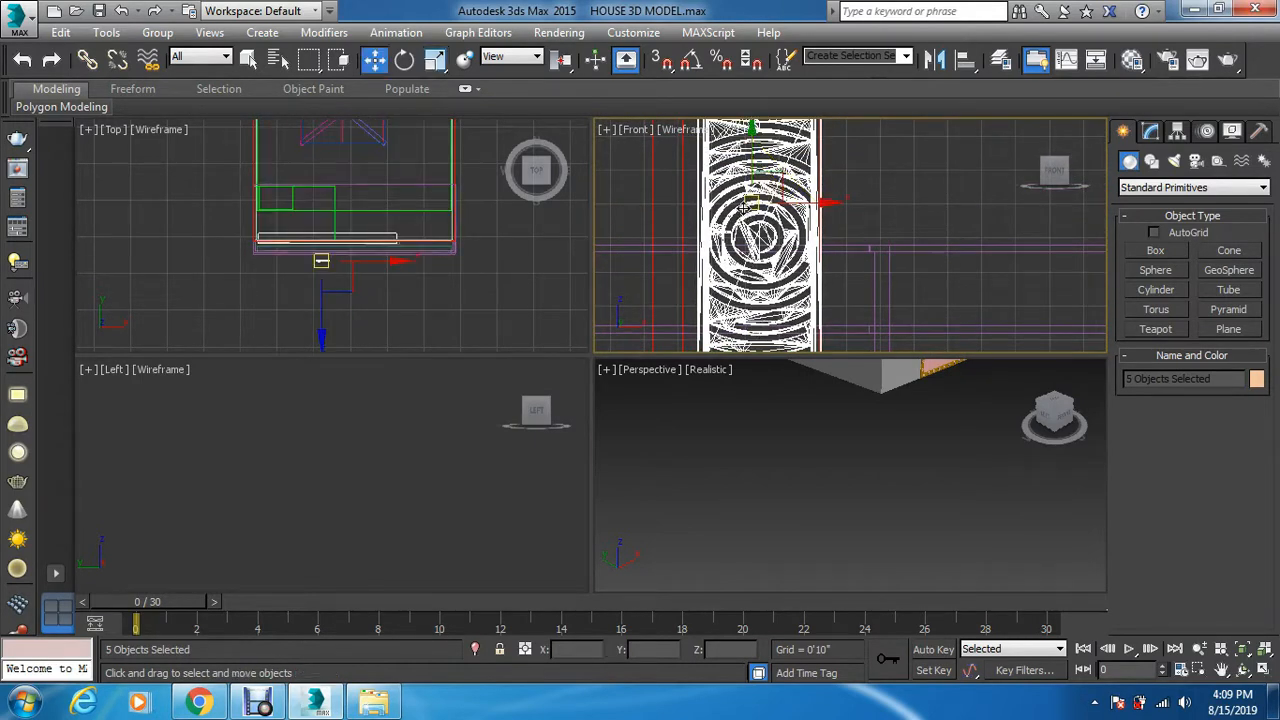
scroll(745, 200, "down", 2)
scroll(748, 155, "up", 5)
left_click_drag(769, 297, 775, 287)
scroll(775, 287, "down", 5)
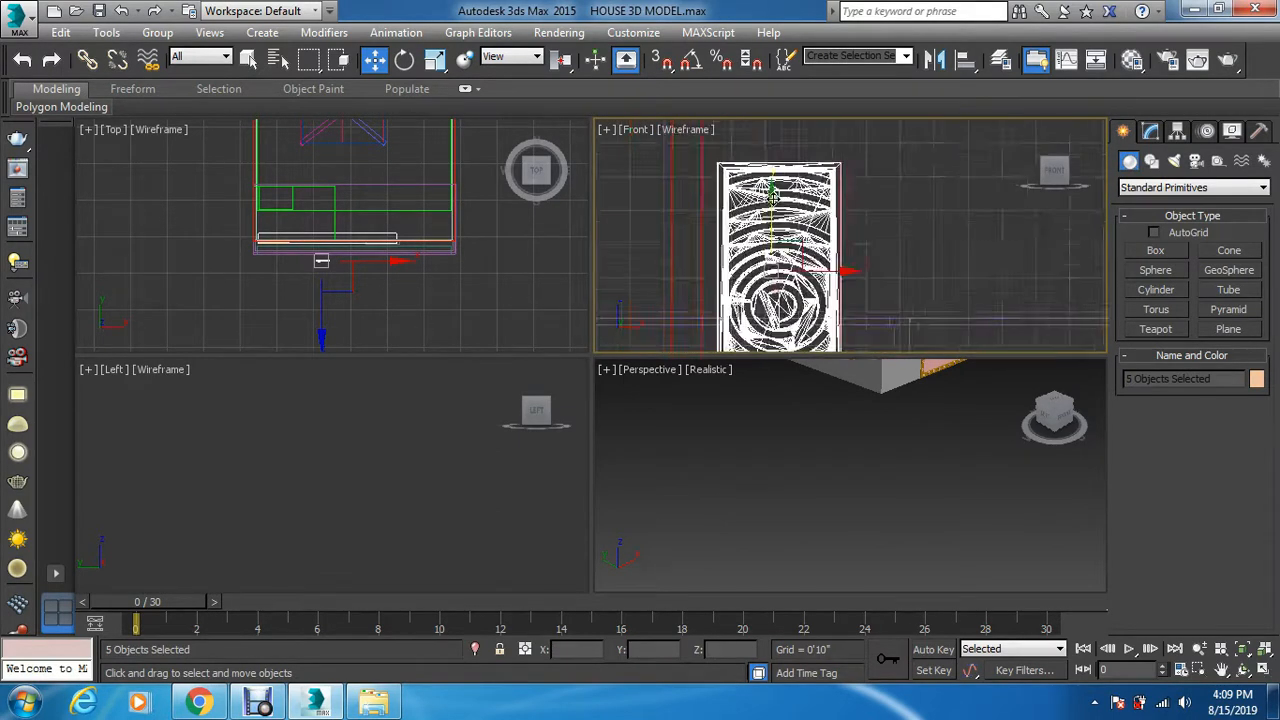
scroll(775, 264, "up", 3)
scroll(777, 269, "down", 3)
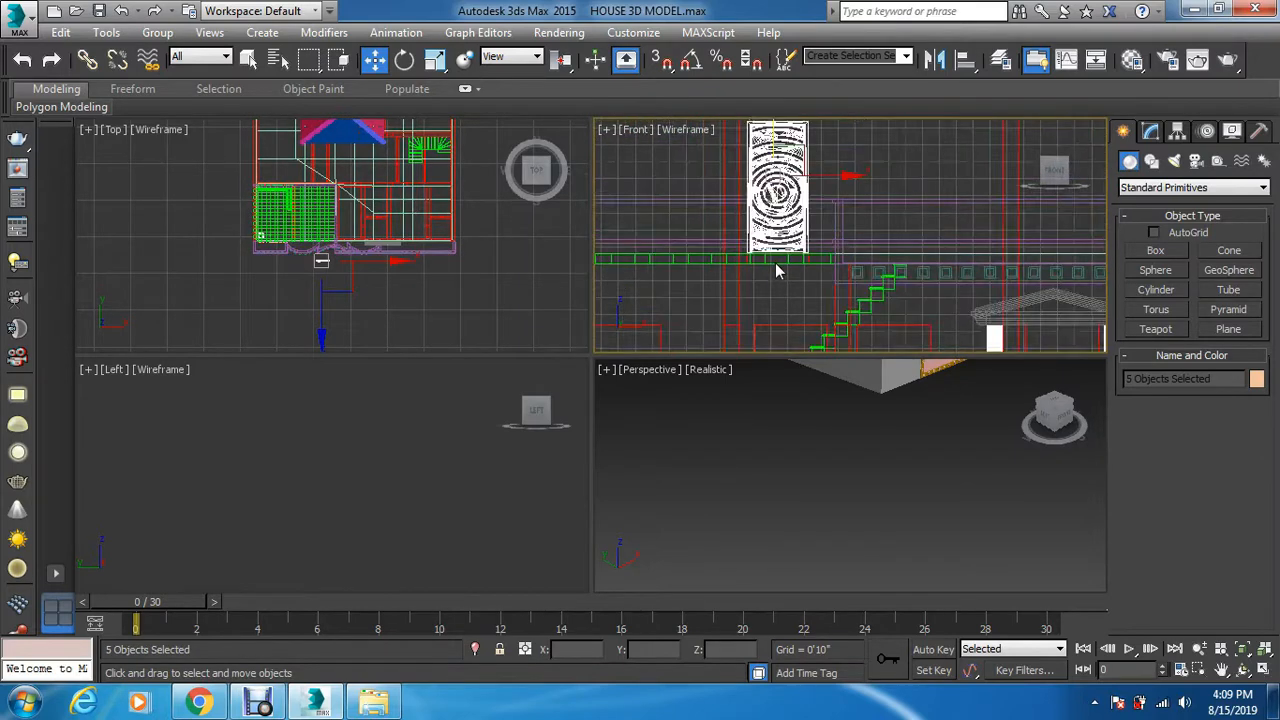
middle_click_drag(730, 302, 737, 323)
scroll(762, 200, "up", 3)
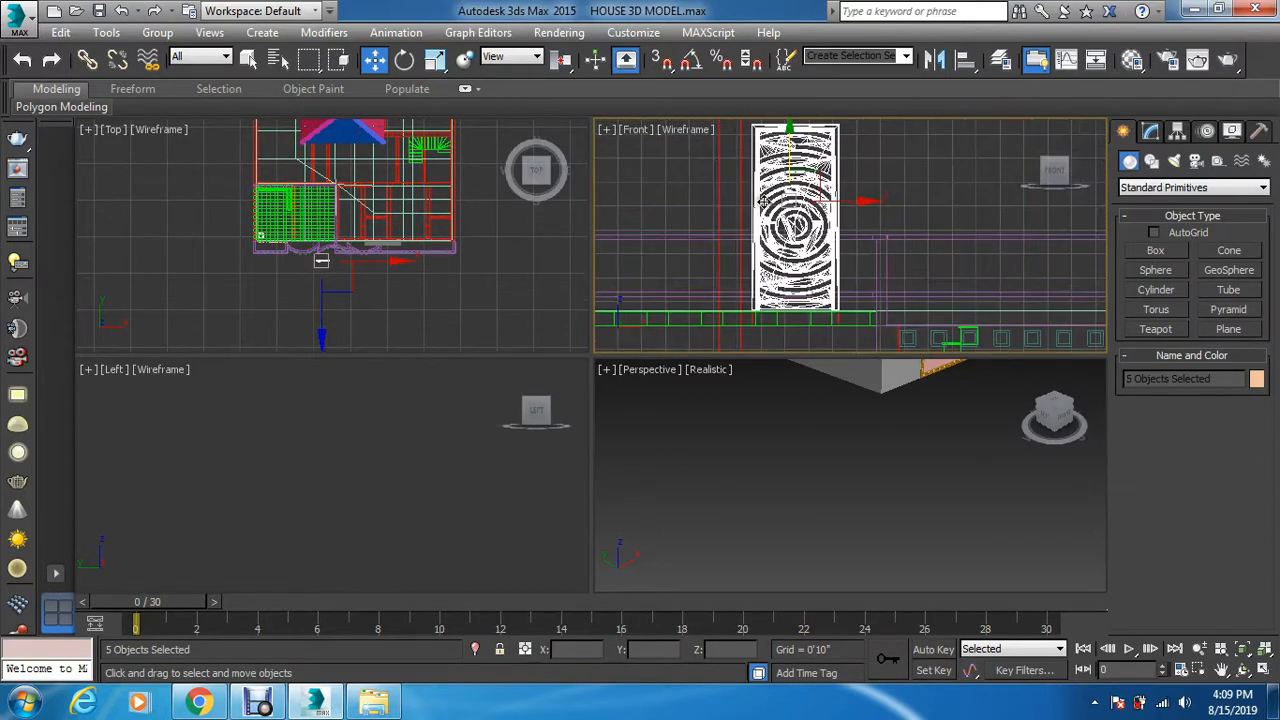
Step: Trim the door's height a little more along Y so its upper edge matches the doorway's upper edge
key("r")
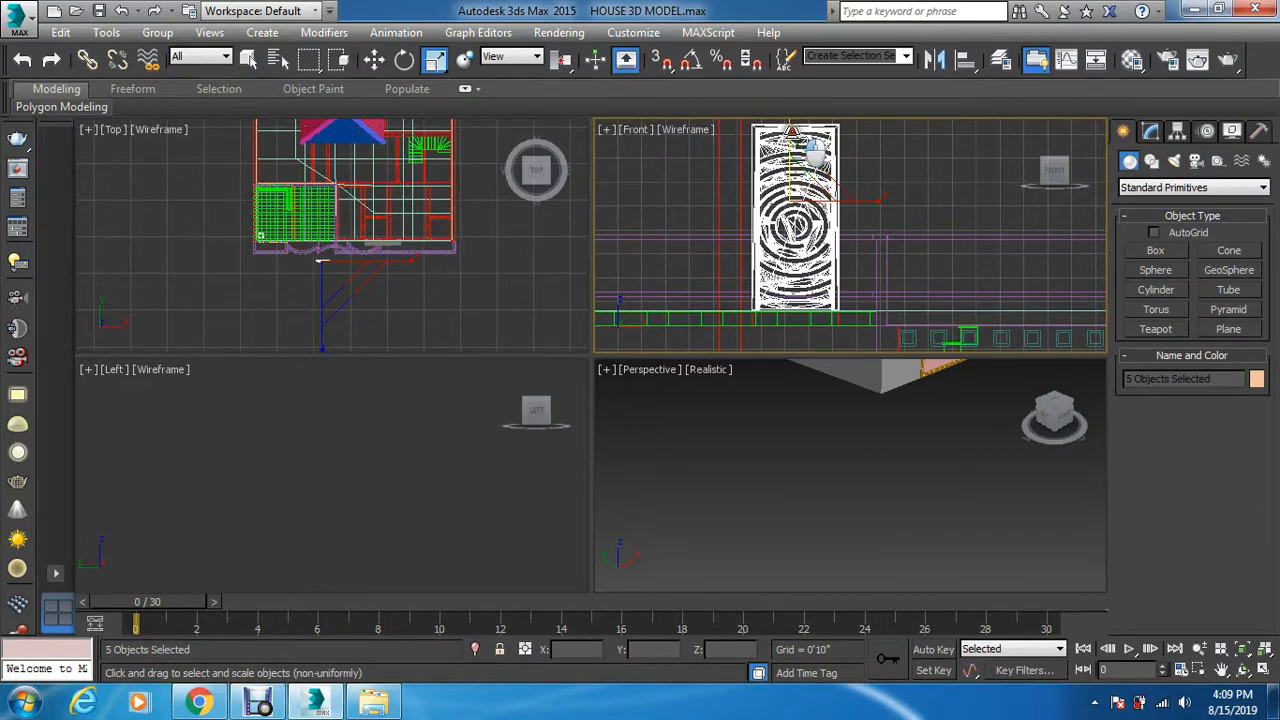
key("r")
scroll(790, 175, "down", 2)
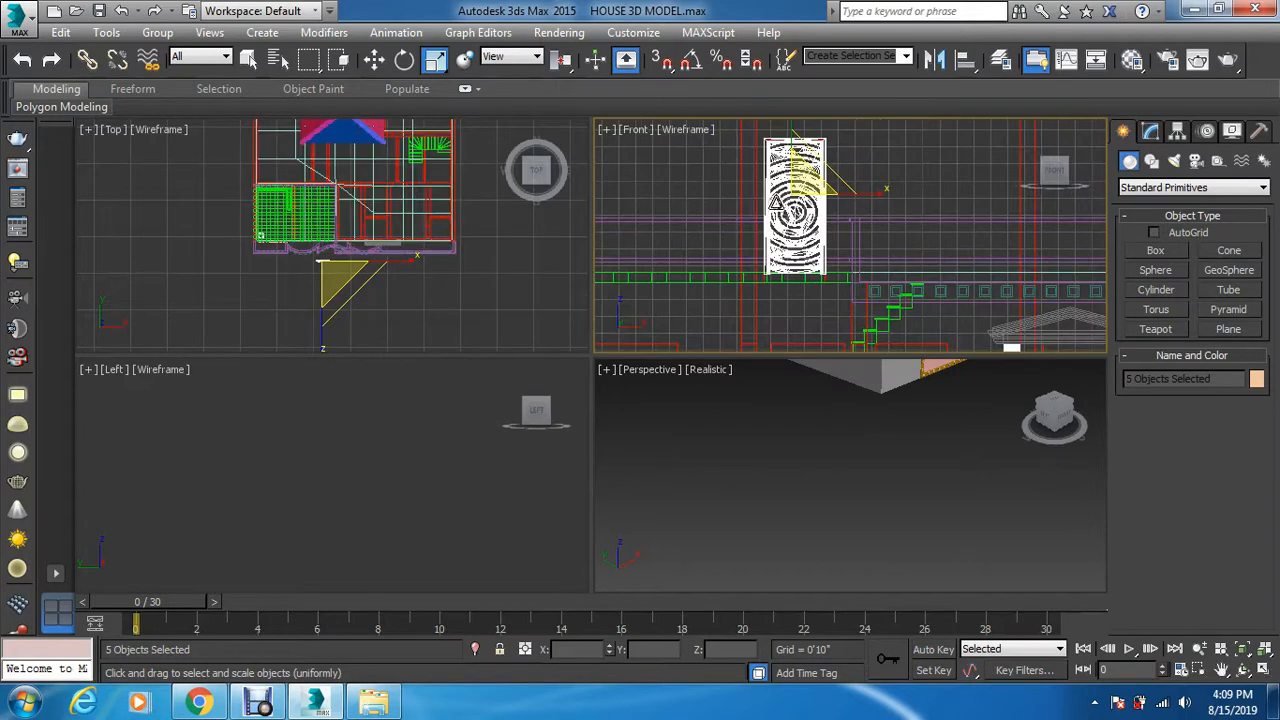
middle_click_drag(754, 233, 758, 287)
scroll(777, 193, "up", 6)
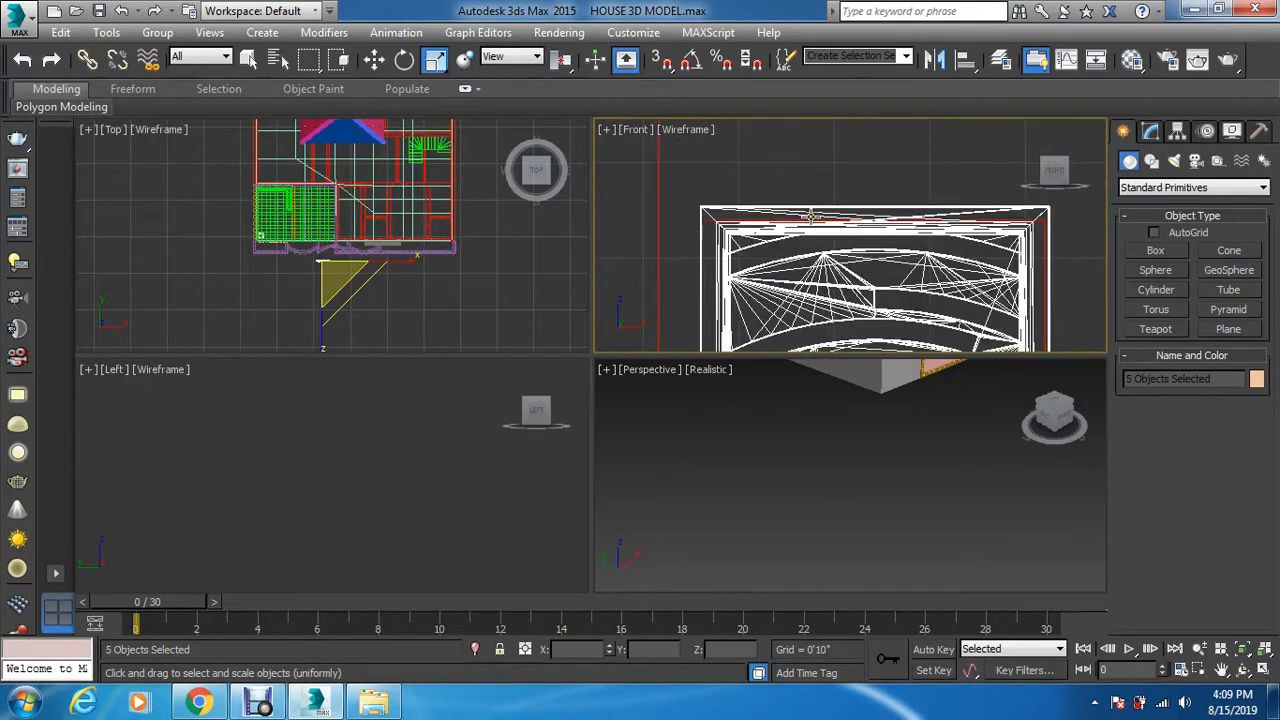
scroll(817, 233, "down", 5)
key("r")
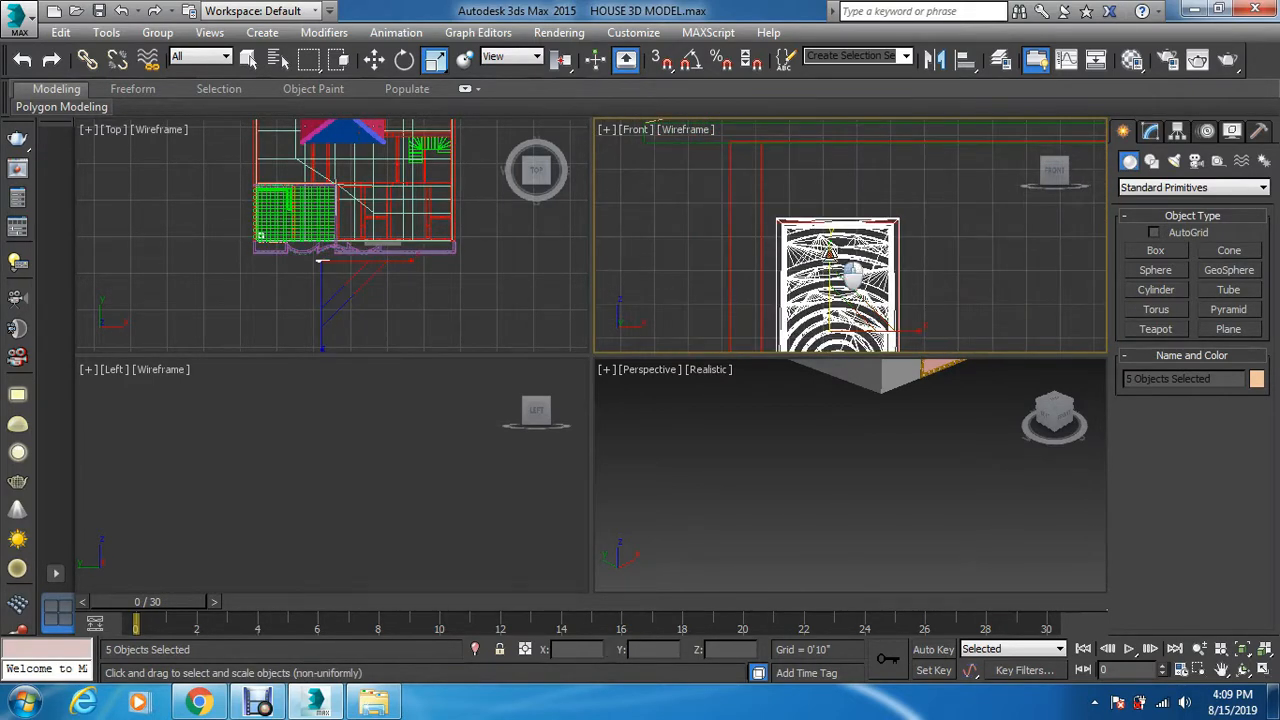
left_click_drag(852, 279, 831, 256)
scroll(831, 250, "down", 4)
scroll(836, 315, "up", 7)
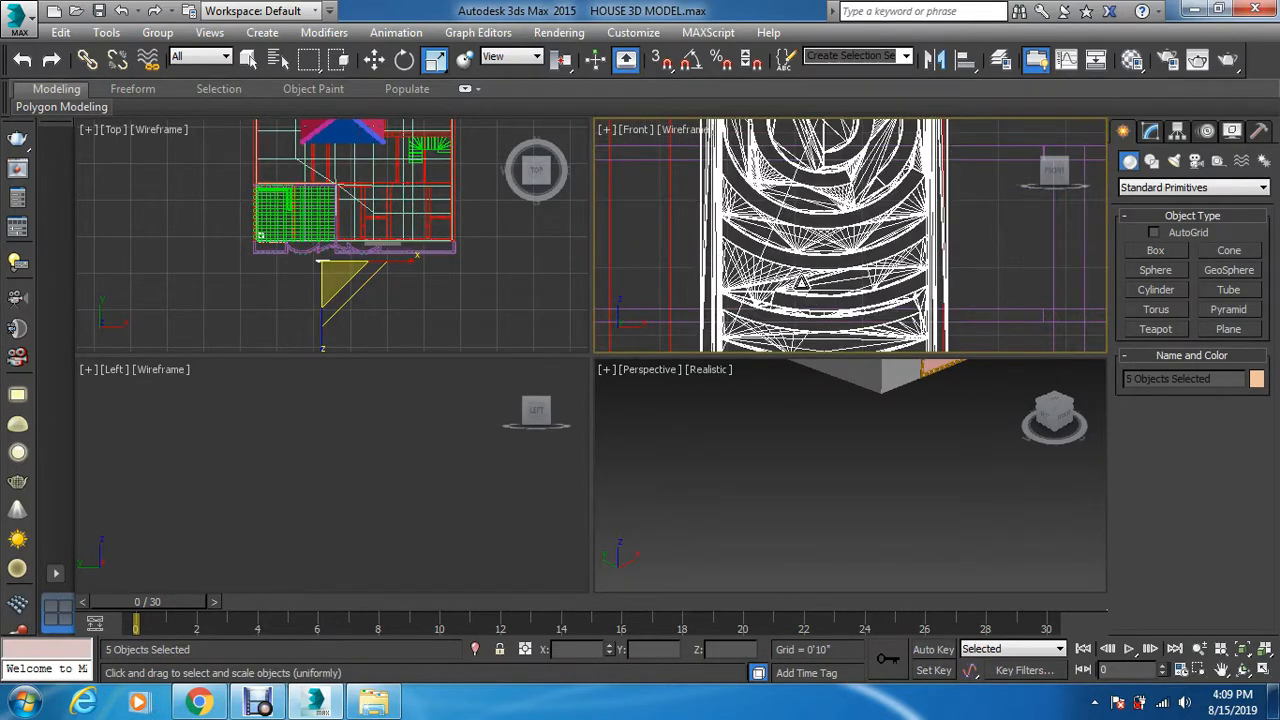
middle_click_drag(801, 283, 772, 175)
scroll(780, 193, "down", 4)
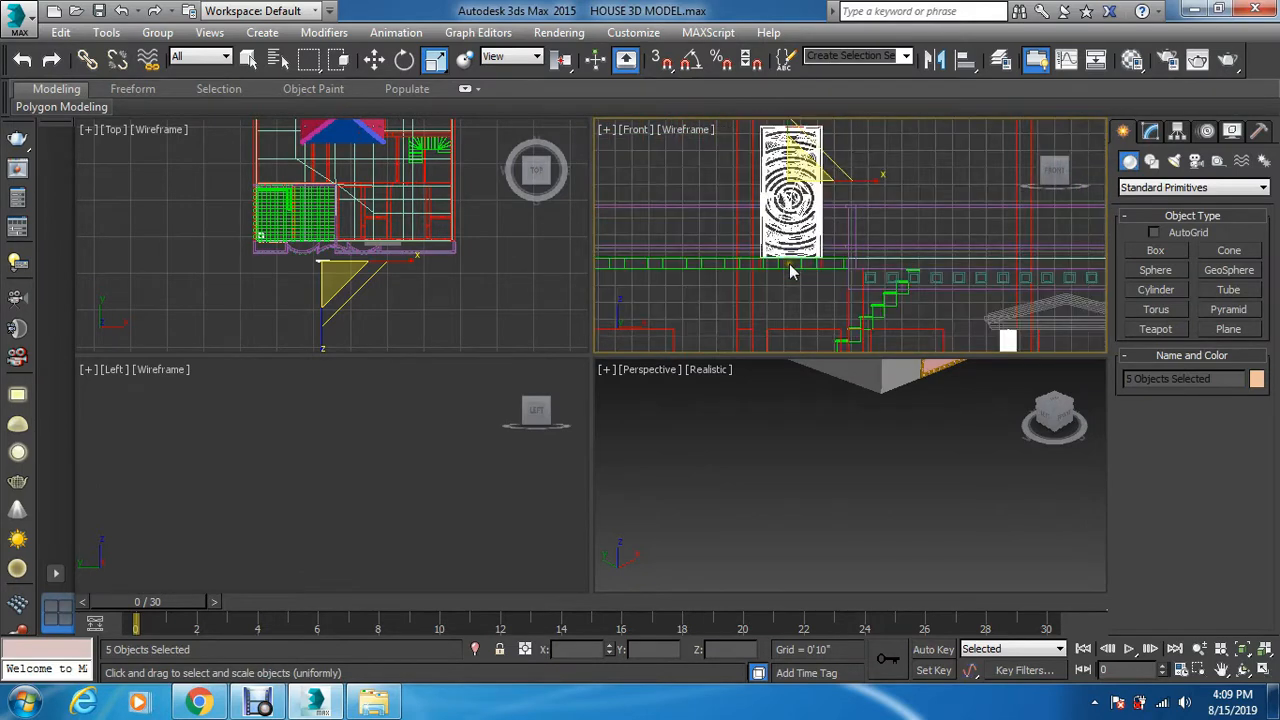
Step: Move the door along Y in the Top view from the front gate to just in front of the rooftop room
key("q")
key("w")
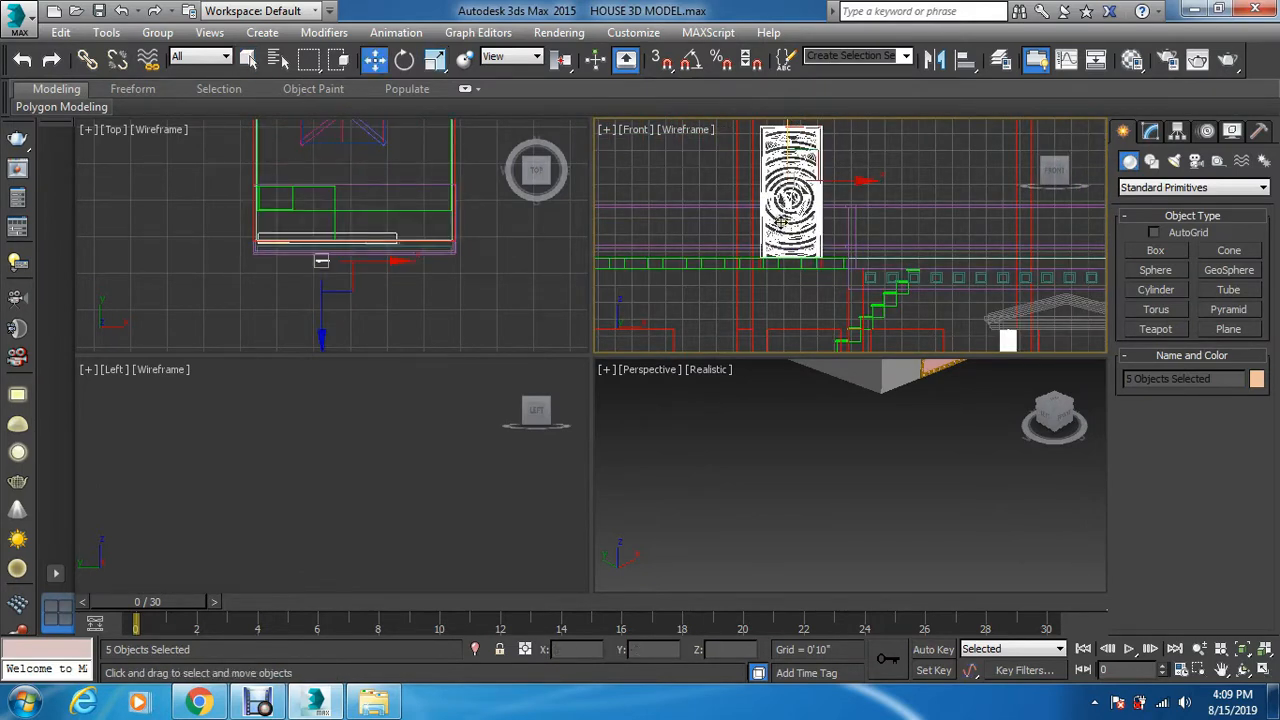
scroll(790, 193, "down", 2)
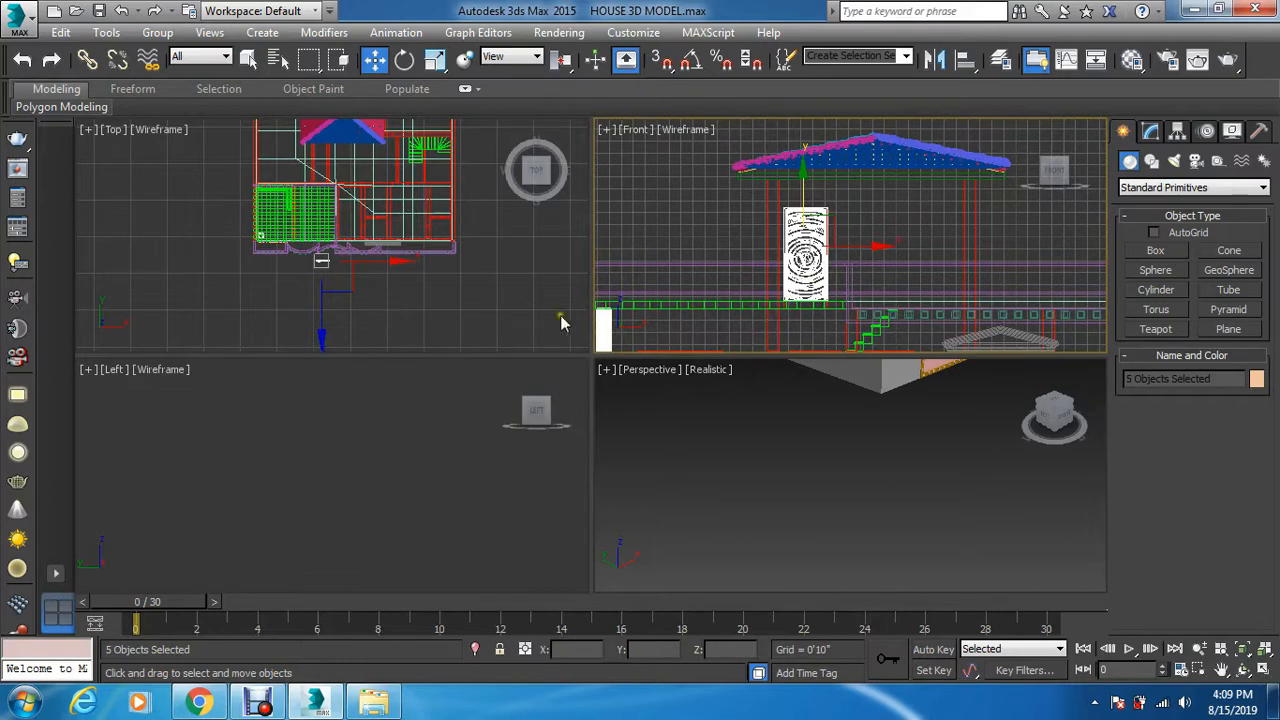
right_click(505, 280)
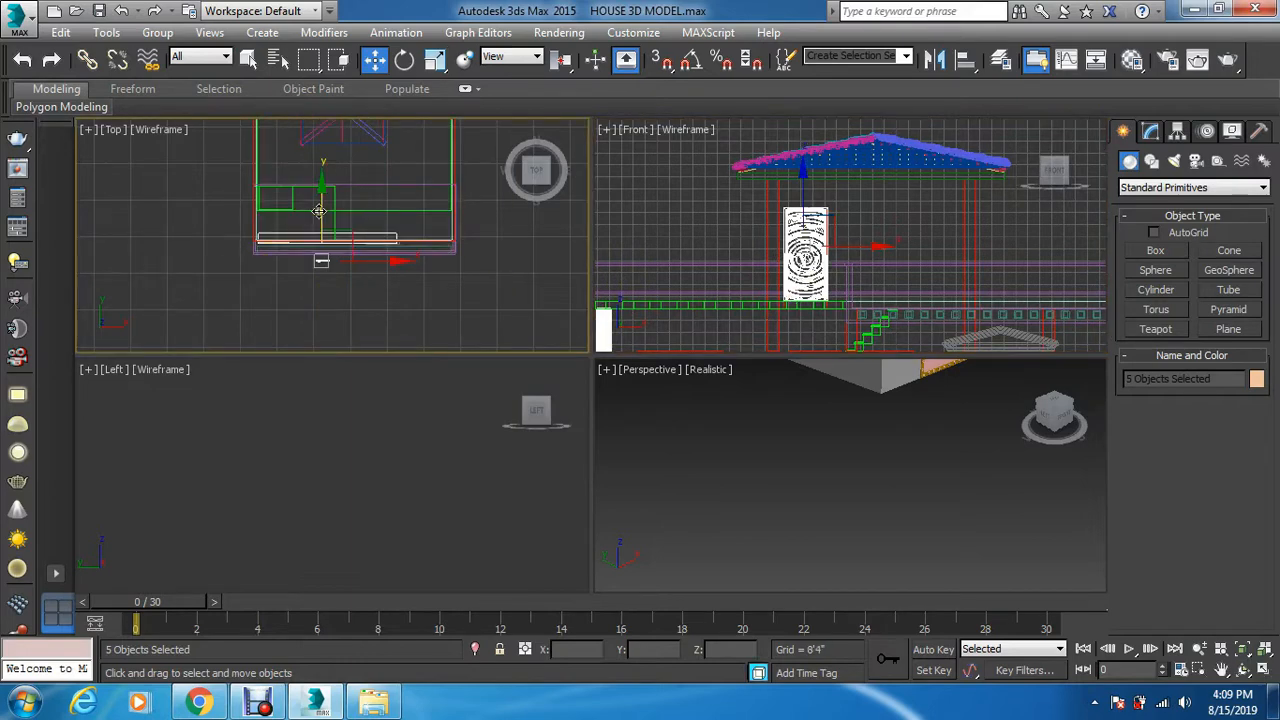
scroll(329, 263, "down", 5)
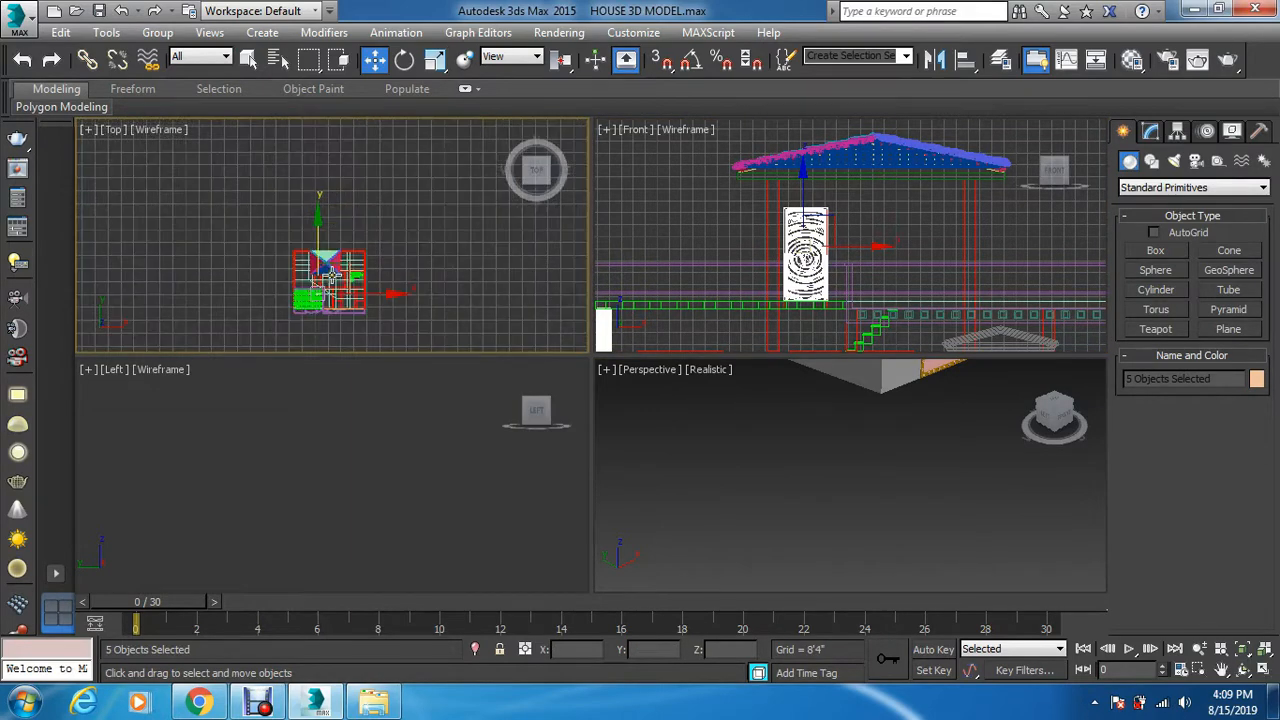
scroll(331, 273, "up", 5)
scroll(286, 222, "down", 3)
scroll(284, 240, "up", 3)
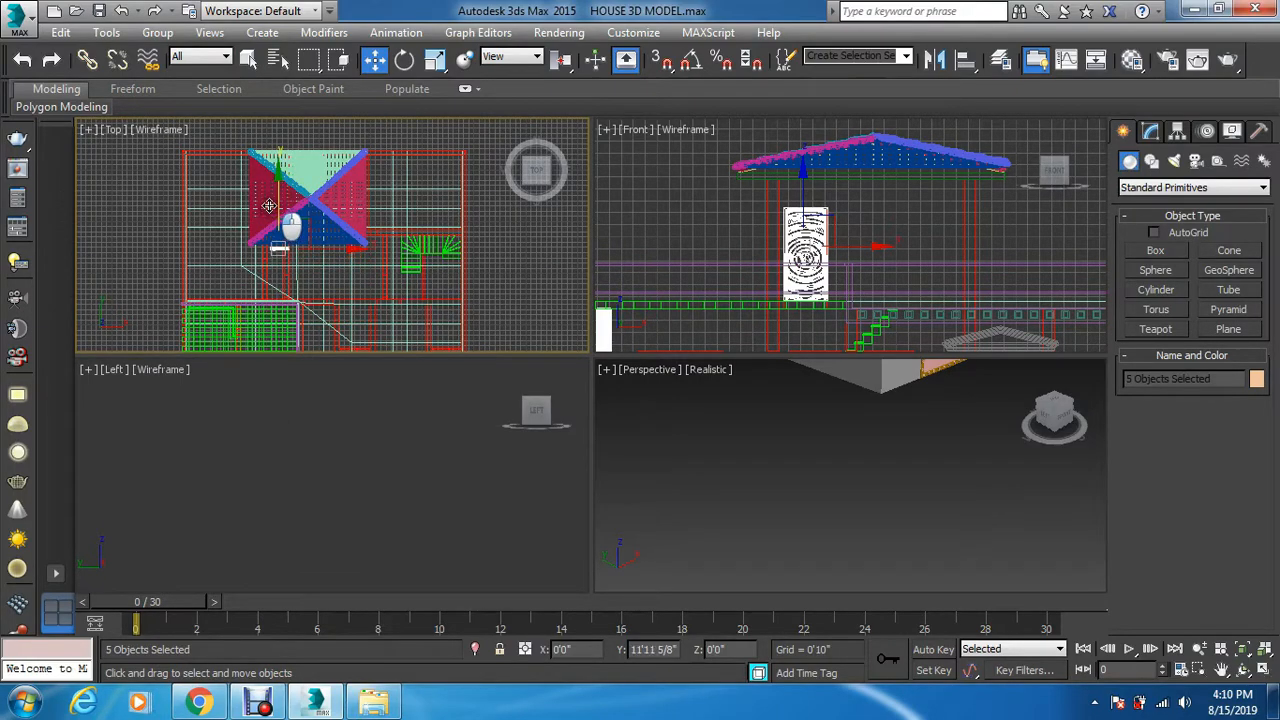
Step: Shift the door about 2'6 3/8" along Y under the roof in the Top view and fine-tune it by 0'1 3/8" at the room's front wall
scroll(264, 255, "up", 5)
scroll(267, 262, "down", 3)
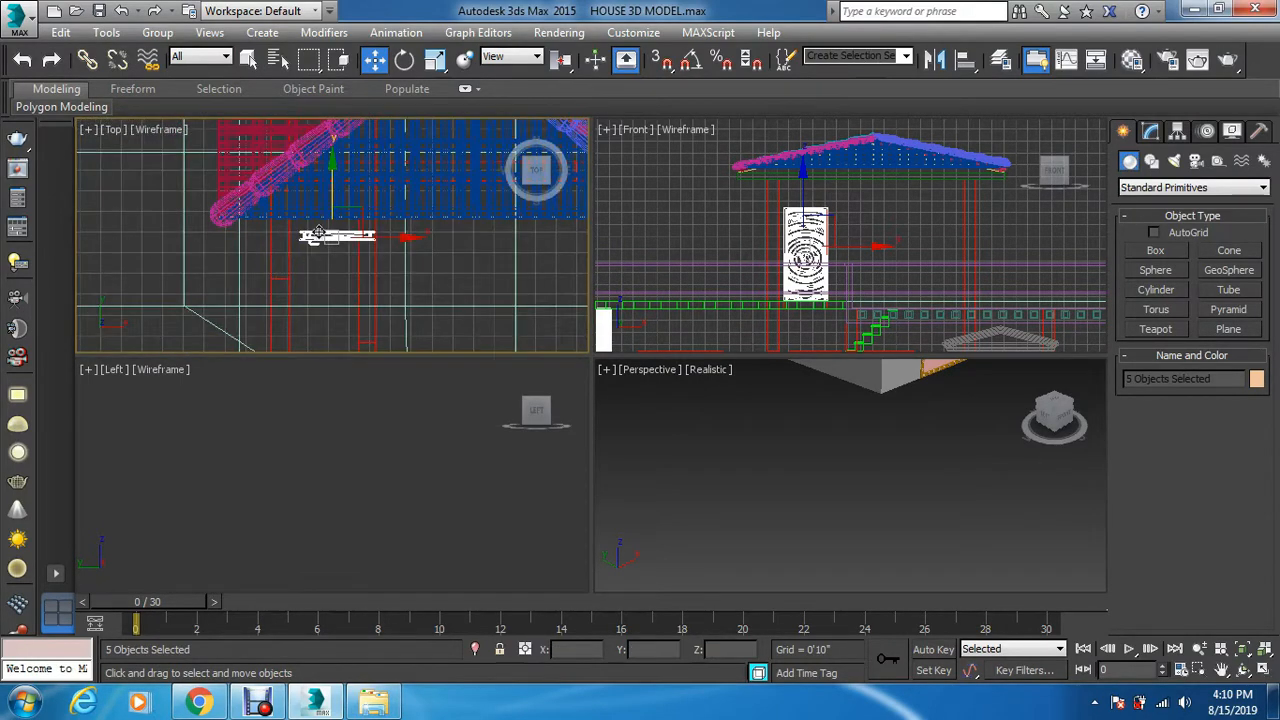
scroll(331, 210, "up", 2)
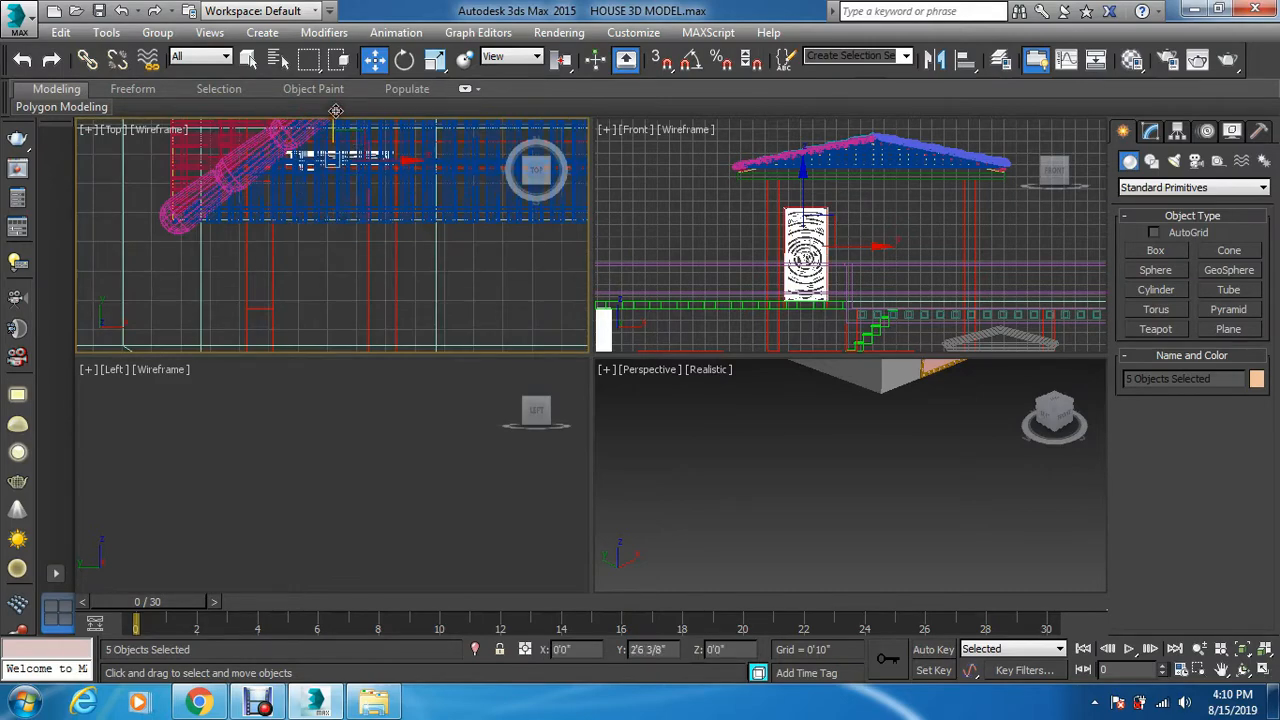
scroll(334, 220, "down", 3)
scroll(334, 243, "up", 8)
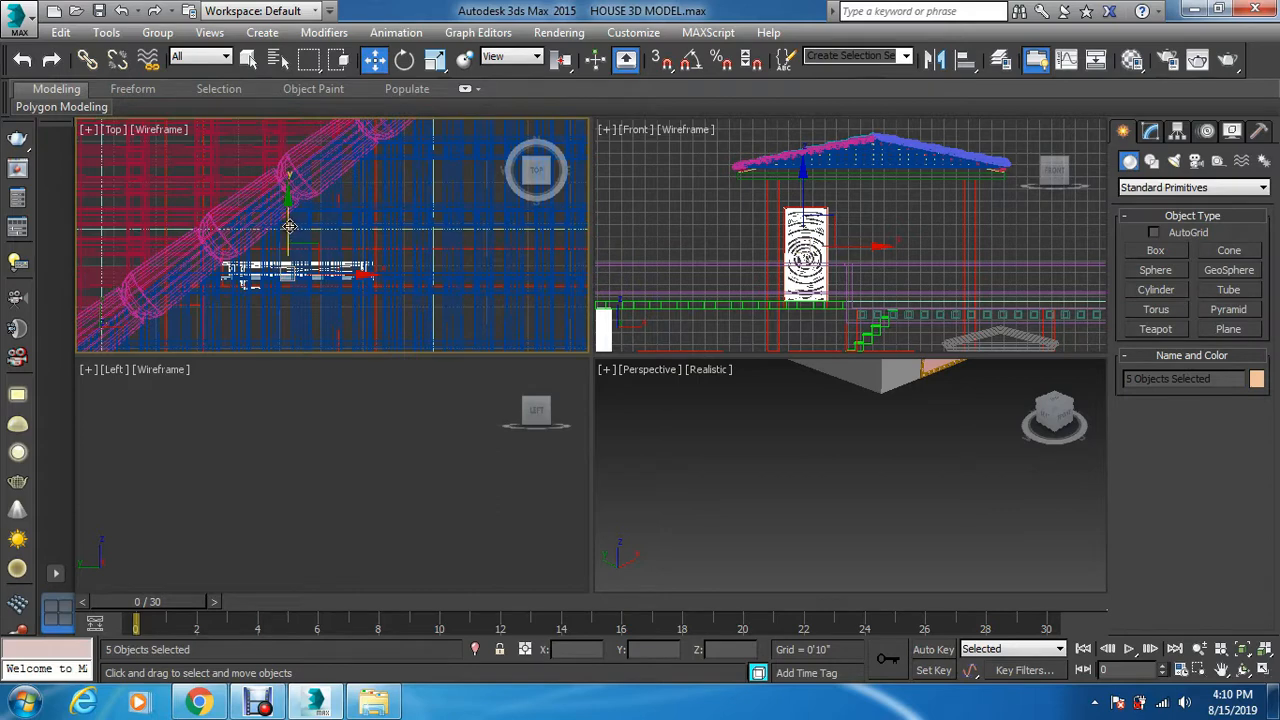
left_click_drag(288, 226, 289, 219)
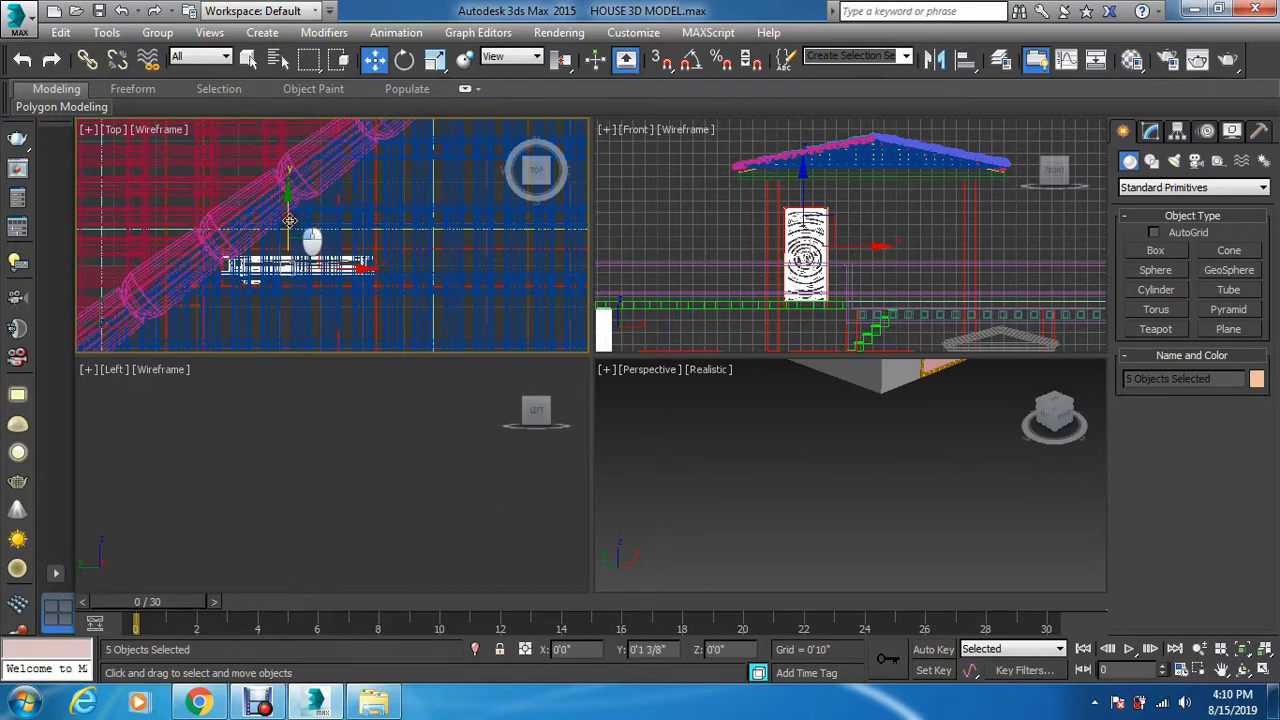
Step: Mirror the selected door about the X axis in the Top view with no clone
scroll(297, 262, "down", 3)
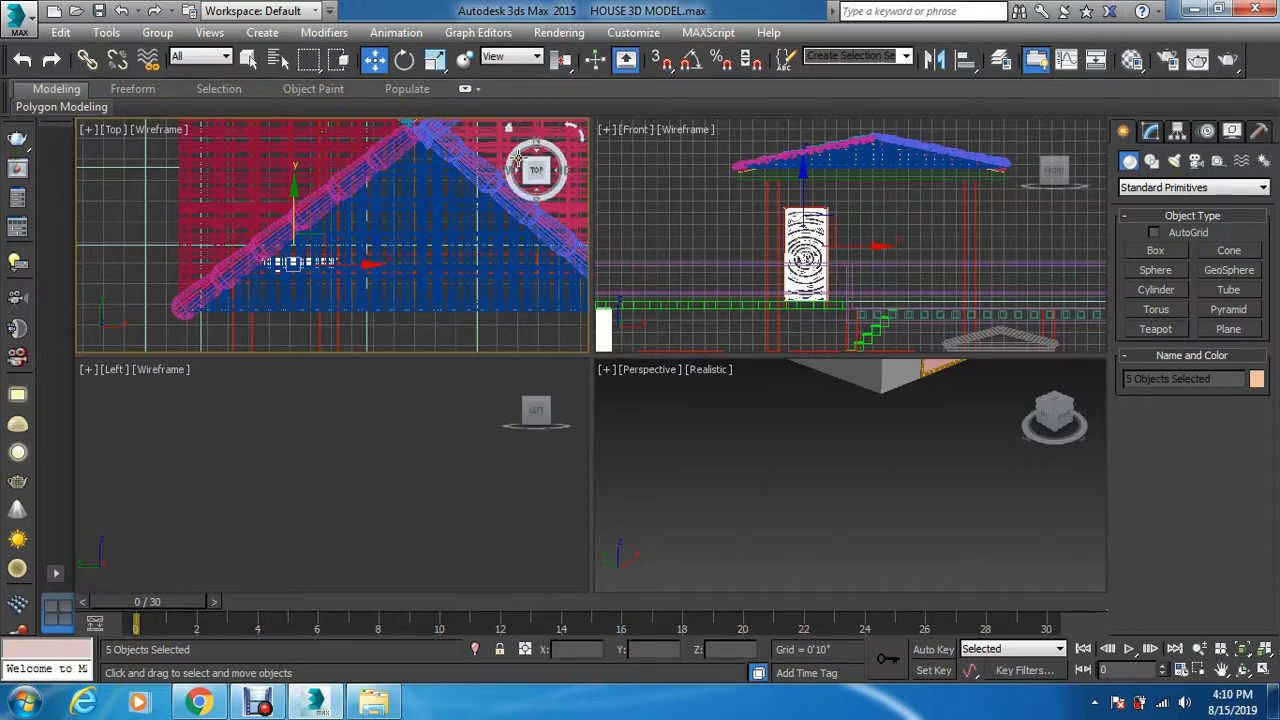
left_click(933, 60)
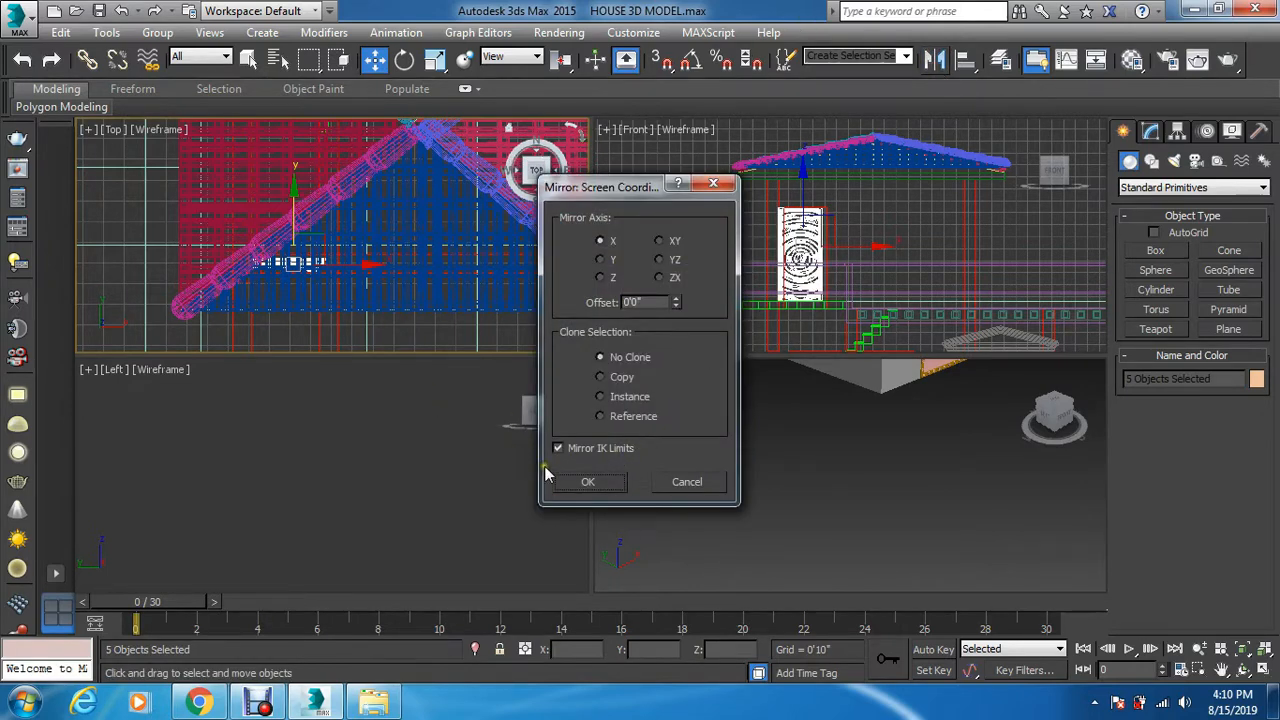
left_click(566, 482)
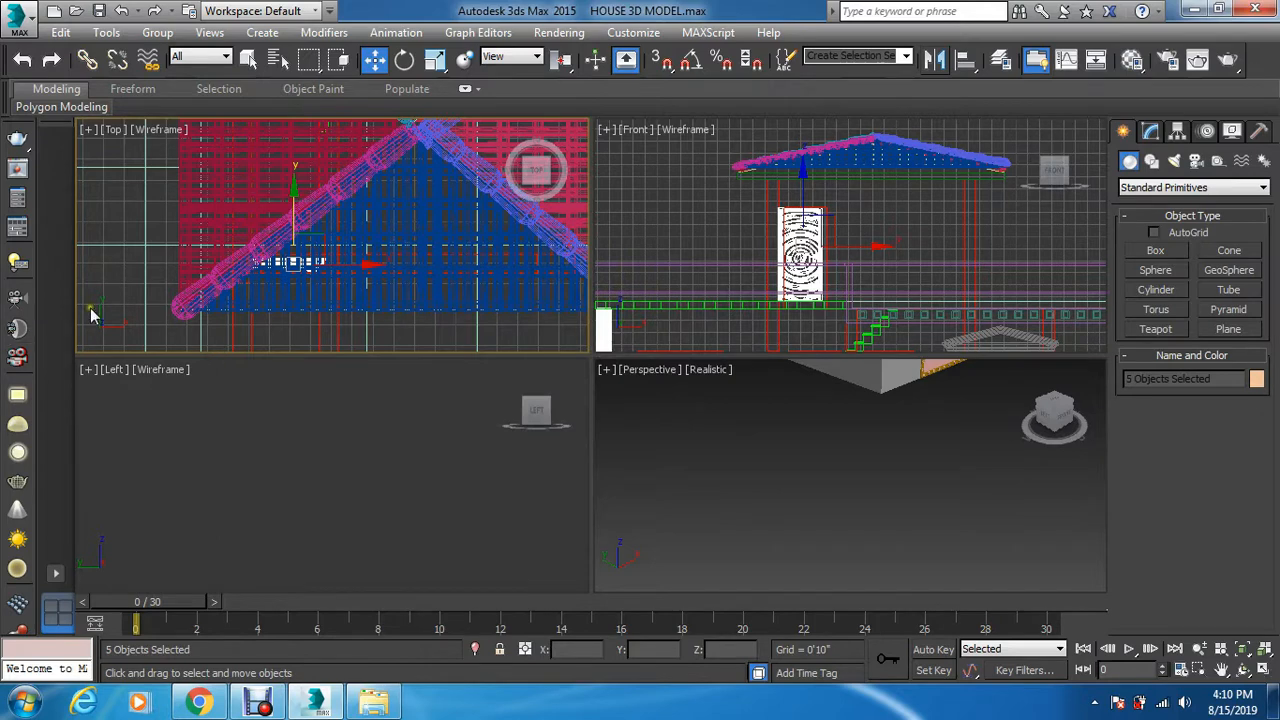
Step: Shift the mirrored door along X back into the rooftop room's doorway and nudge it along Y within the wall thickness in the Top view
scroll(298, 270, "up", 2)
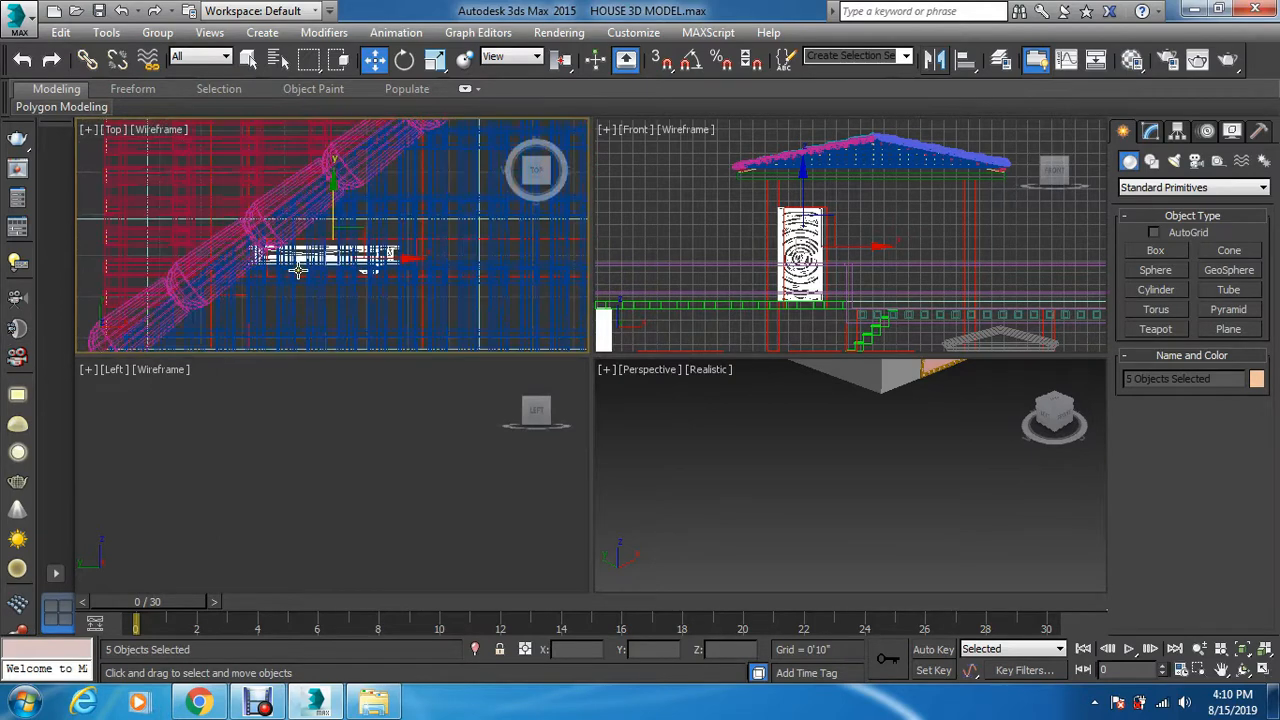
scroll(298, 270, "up", 1)
scroll(366, 264, "up", 2)
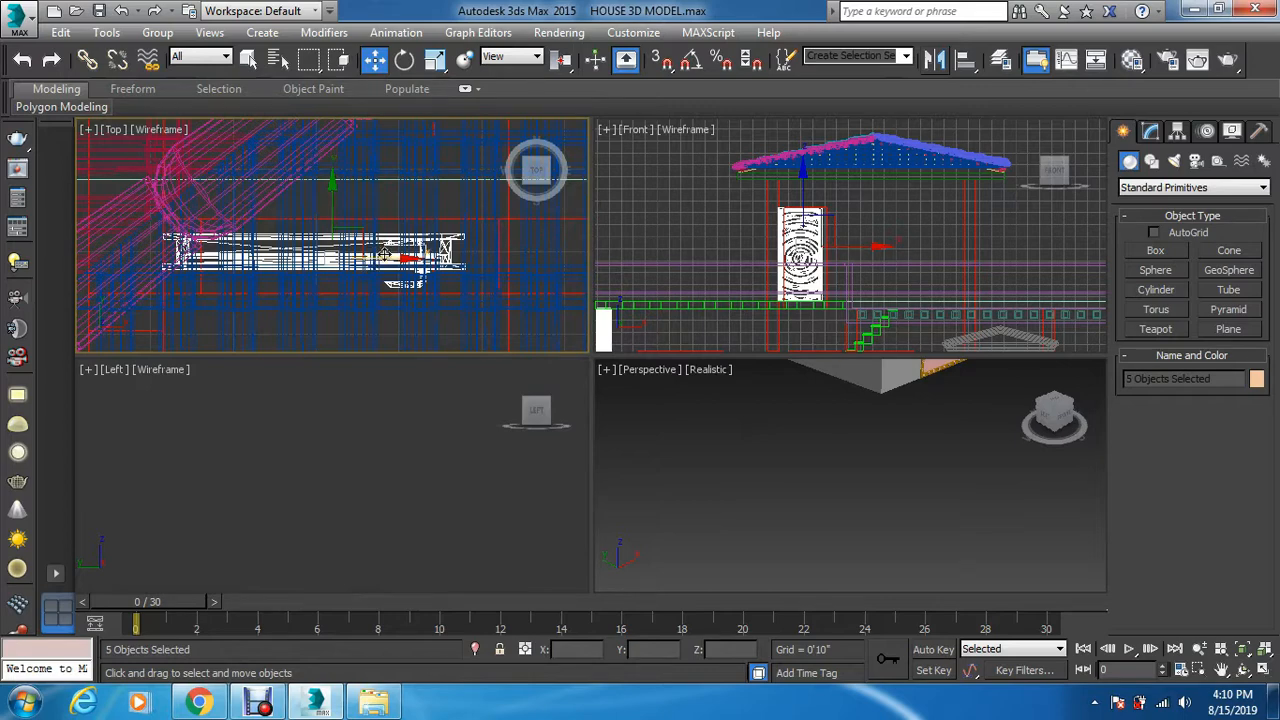
left_click_drag(385, 256, 422, 246)
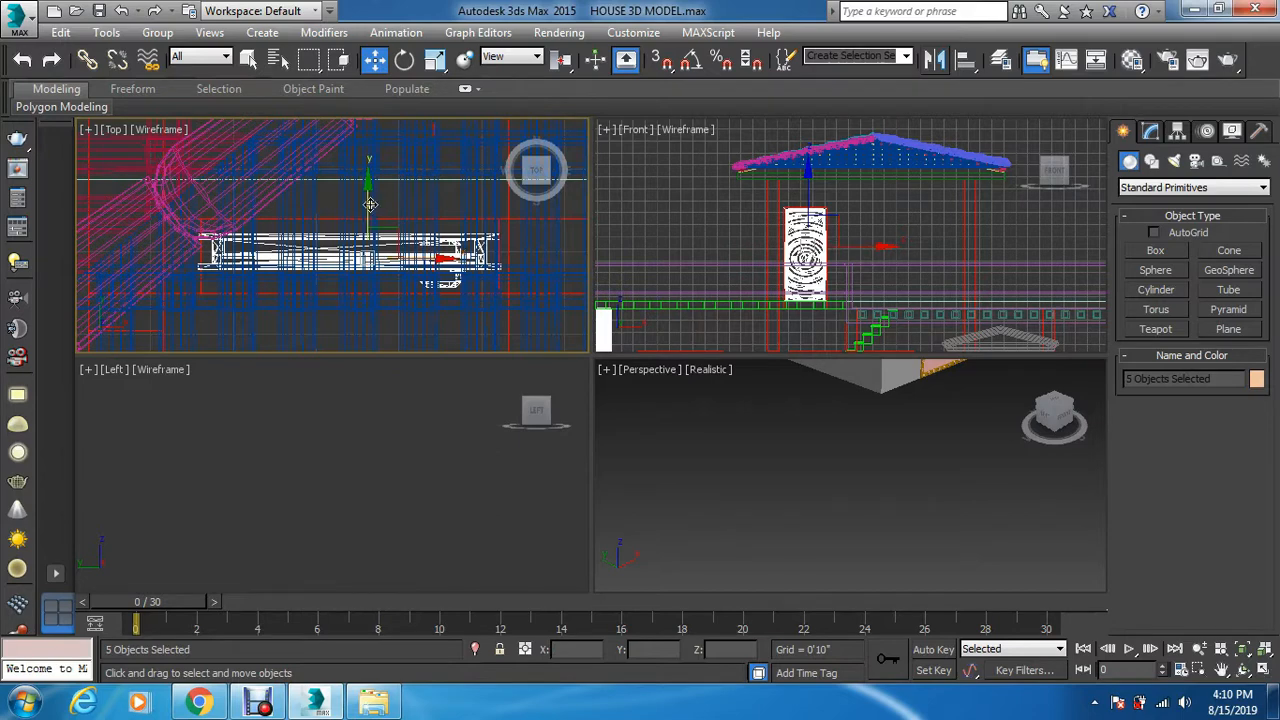
left_click_drag(370, 204, 370, 211)
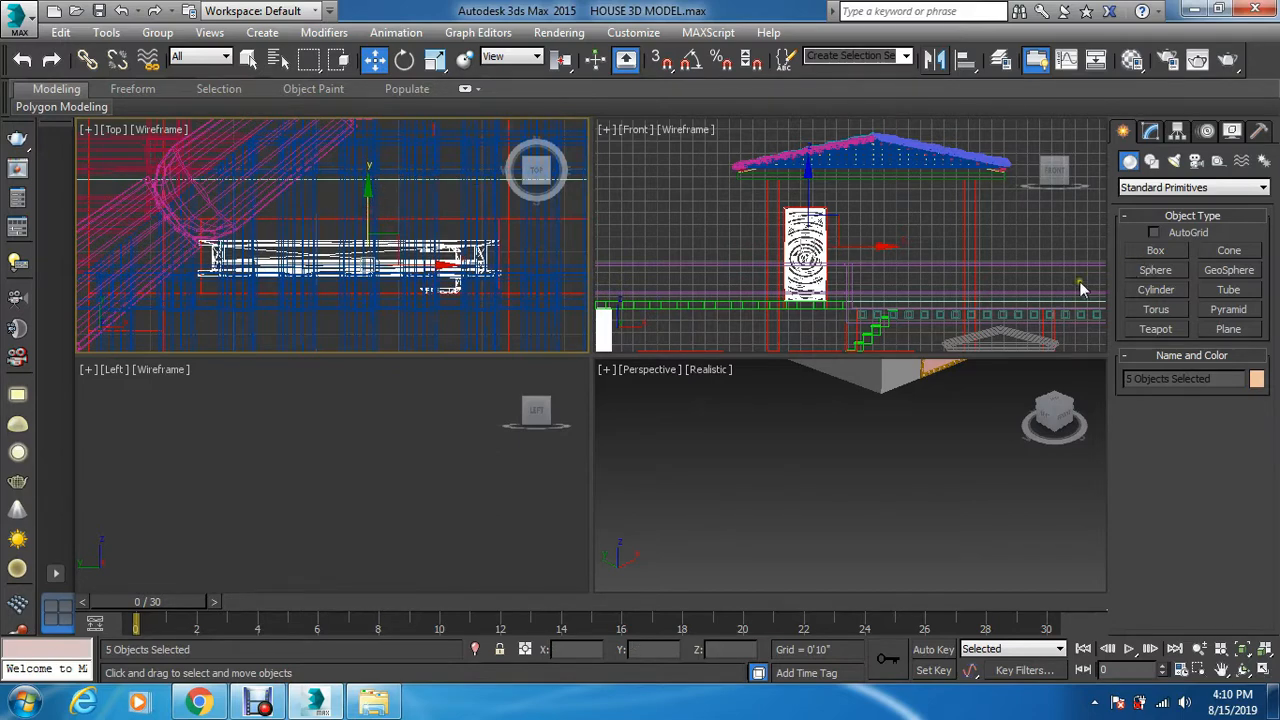
Step: Frame the selected door in the Perspective, Front and Left views to check its fit in the doorway
middle_click(908, 452)
key("z")
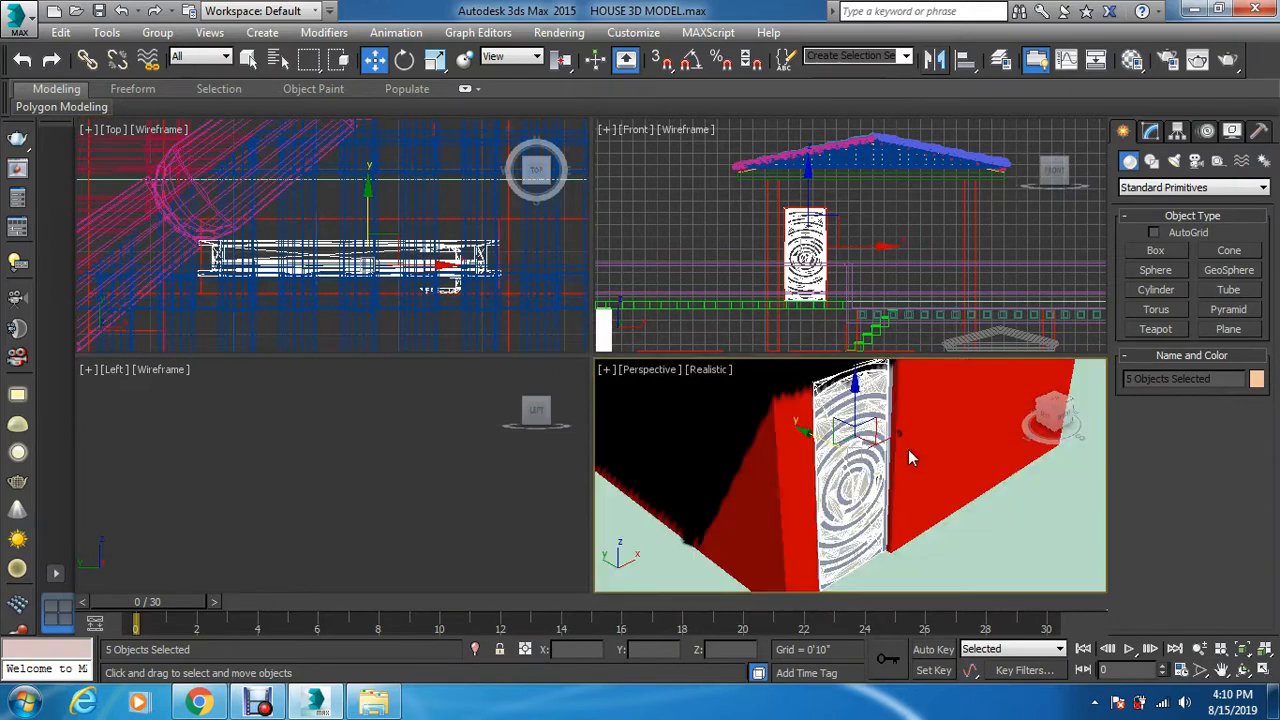
middle_click(1021, 232)
key("z")
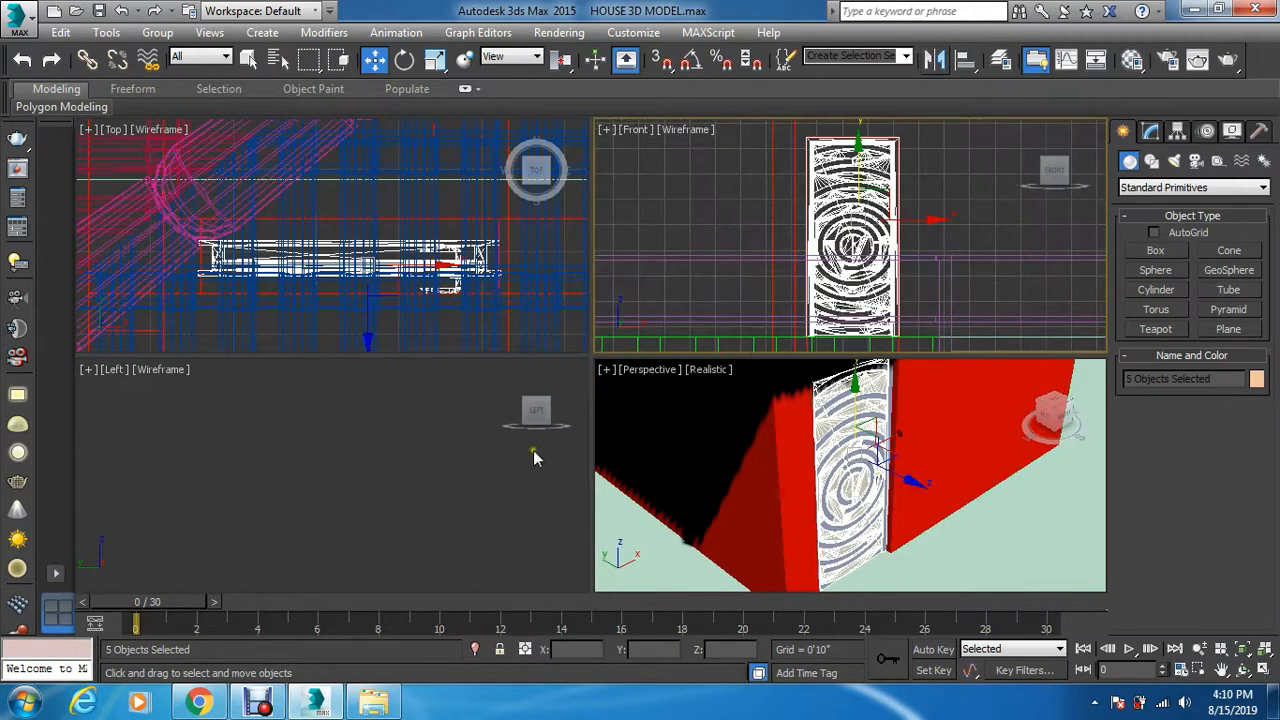
middle_click(402, 500)
key("z")
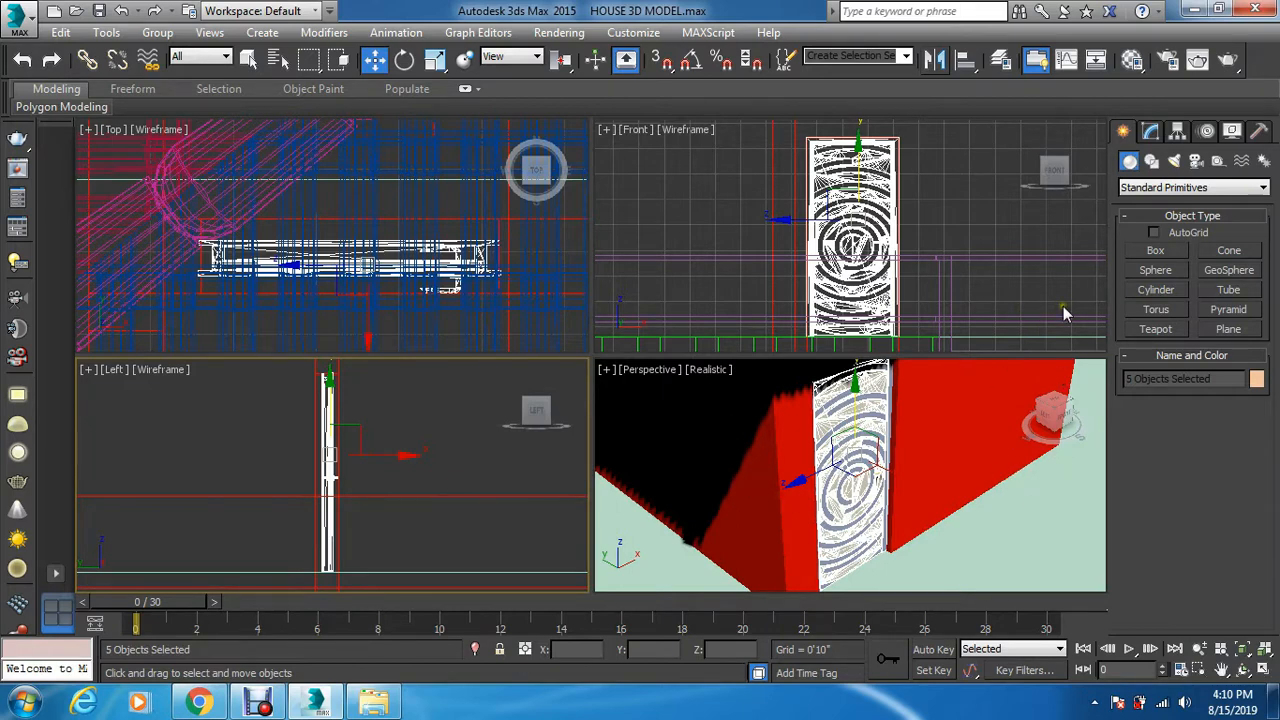
Step: Set the render output size to 800x600 and render the Perspective view of the door
middle_click(991, 515)
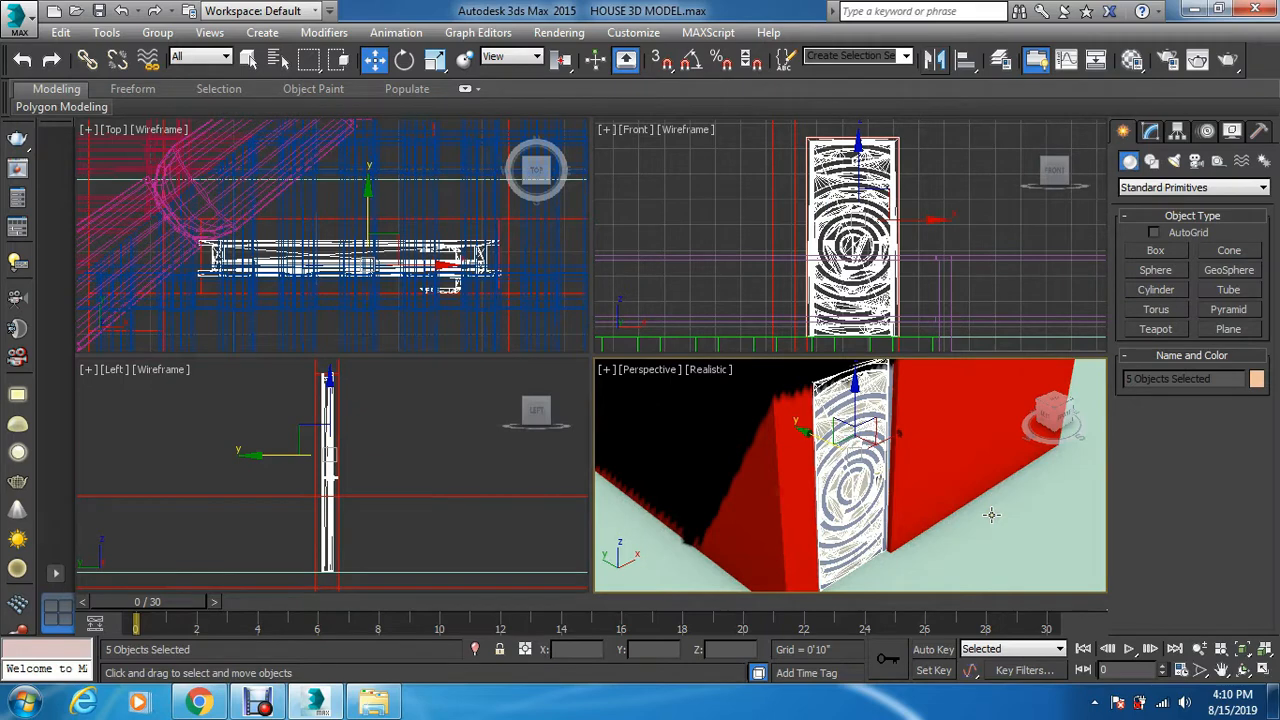
key("F10")
left_click(870, 399)
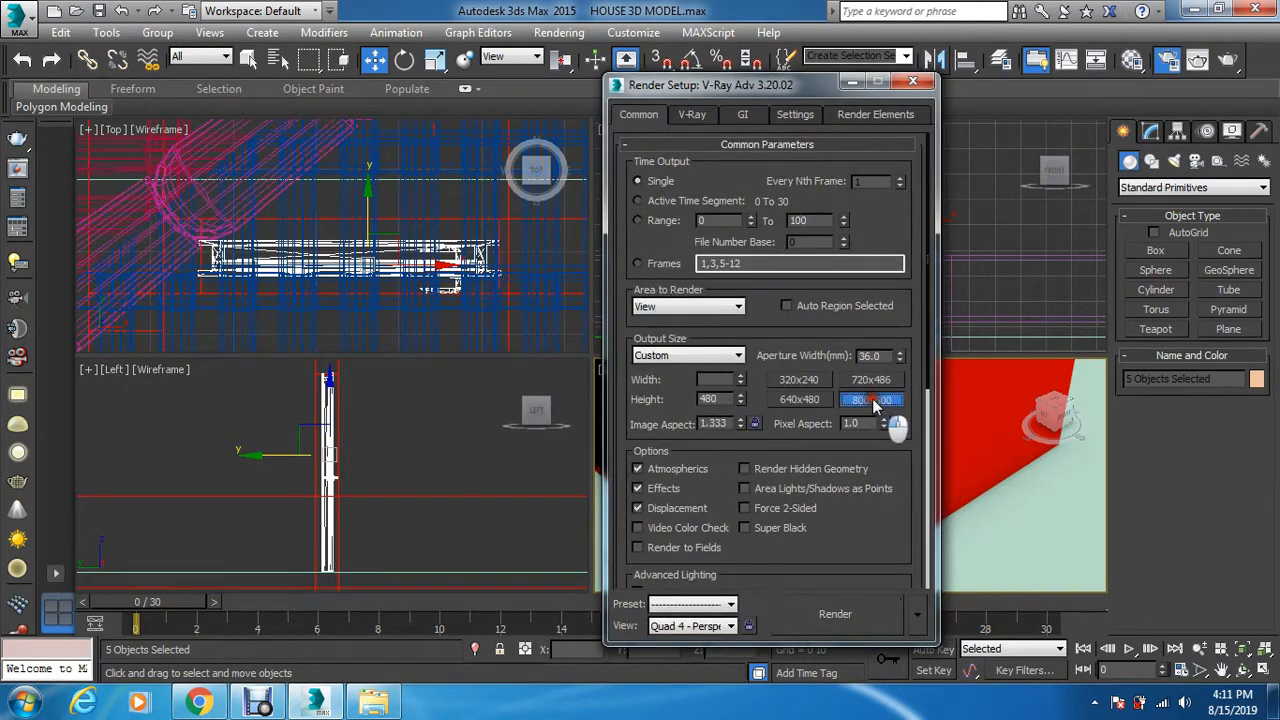
left_click(852, 613)
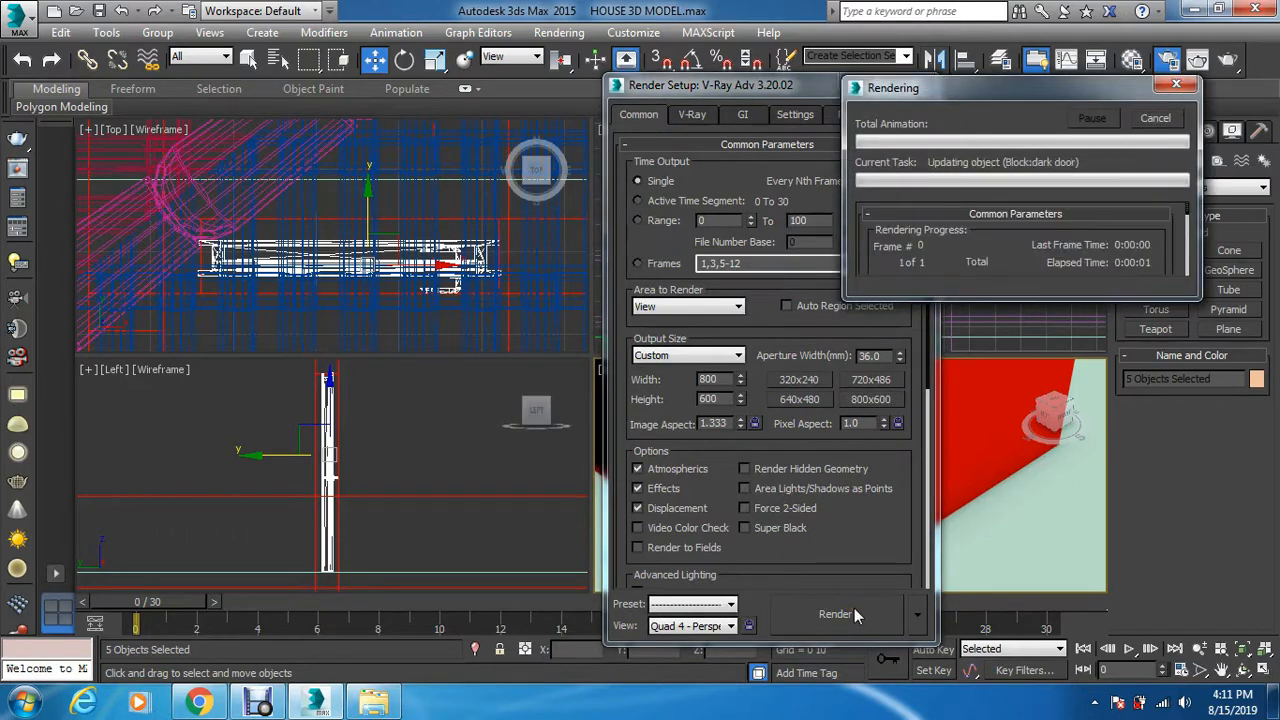